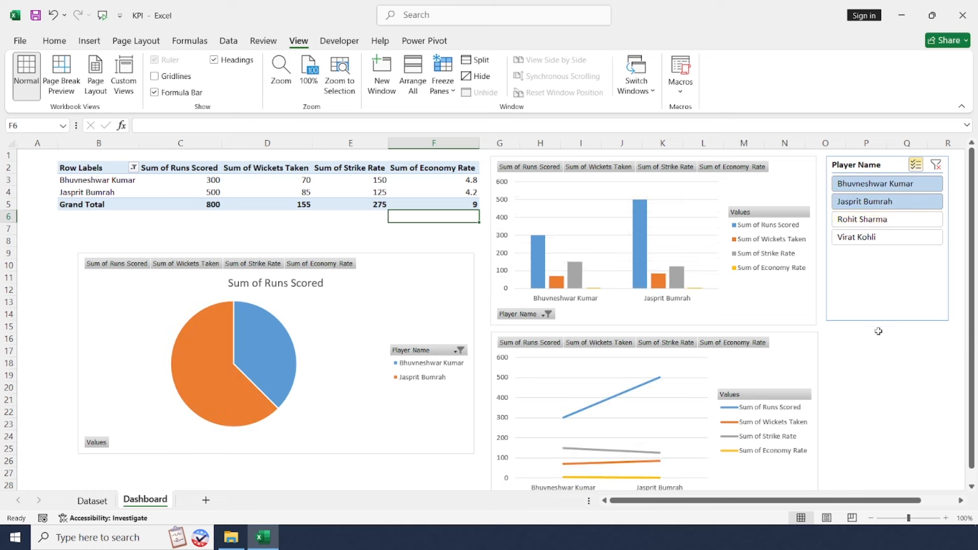
Try the Player Name slicer by filtering for Rohit Sharma, then for Jasprit Bumrah with Virat Kohli, and clear the filter.
{"action": "left_click", "coordinate": [915, 164]}
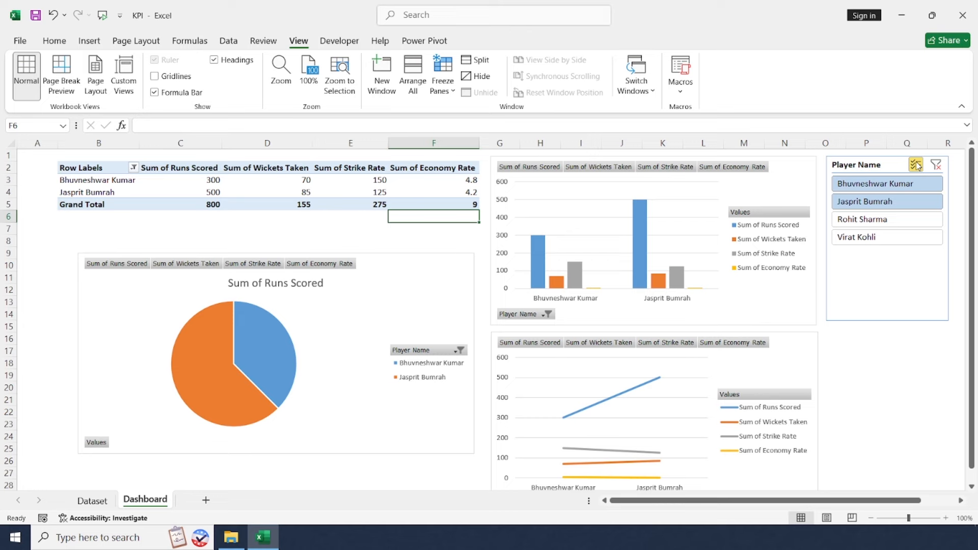
{"action": "left_click", "coordinate": [894, 223]}
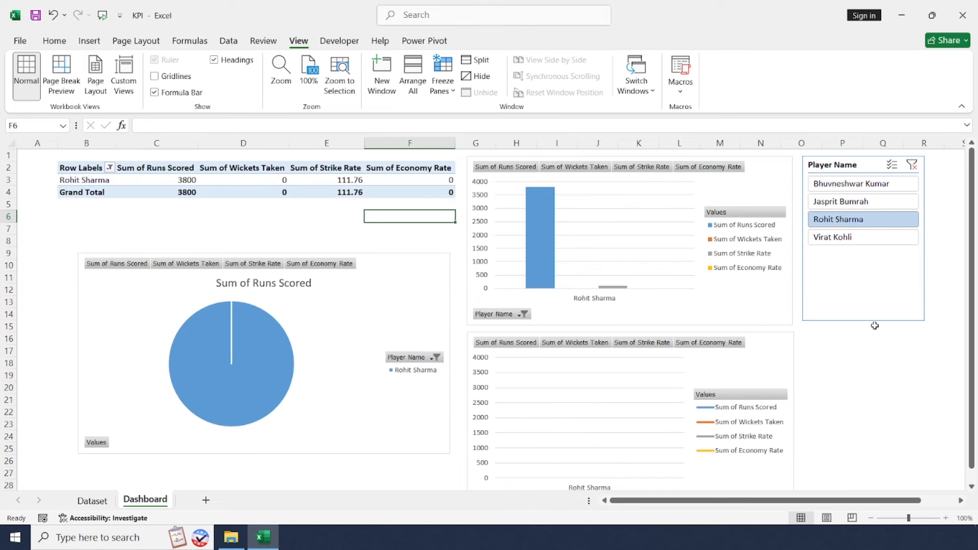
{"action": "left_click", "coordinate": [876, 204]}
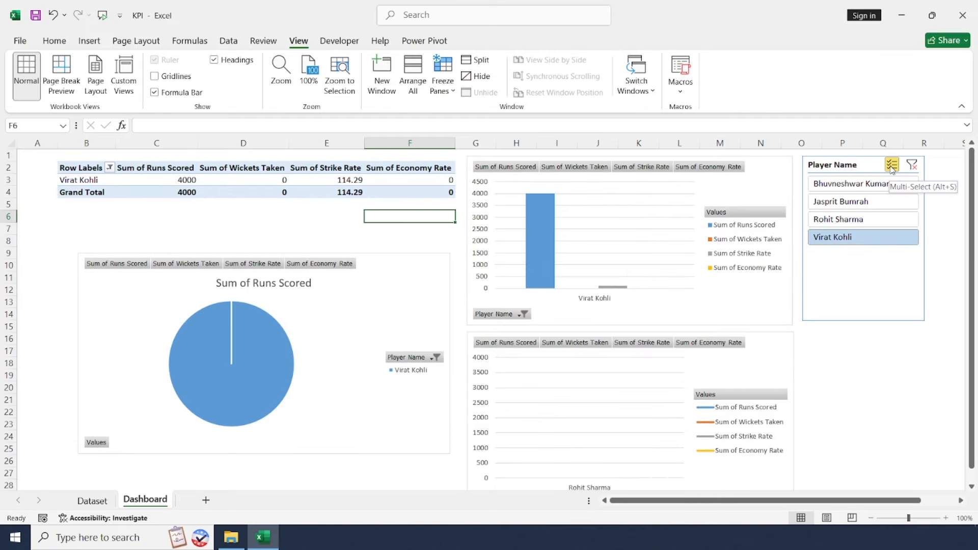
{"action": "left_click", "coordinate": [891, 165]}
{"action": "left_click", "coordinate": [848, 201]}
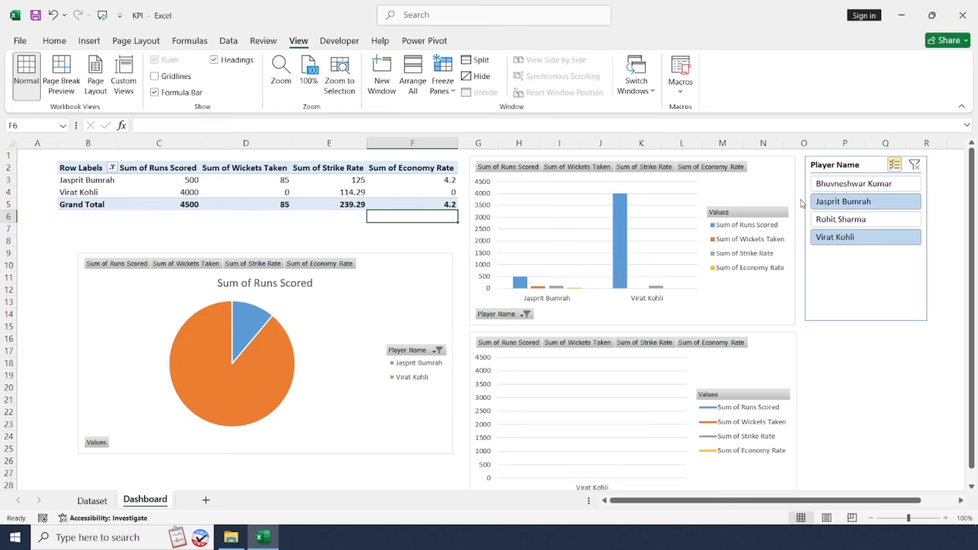
{"action": "left_click", "coordinate": [914, 165]}
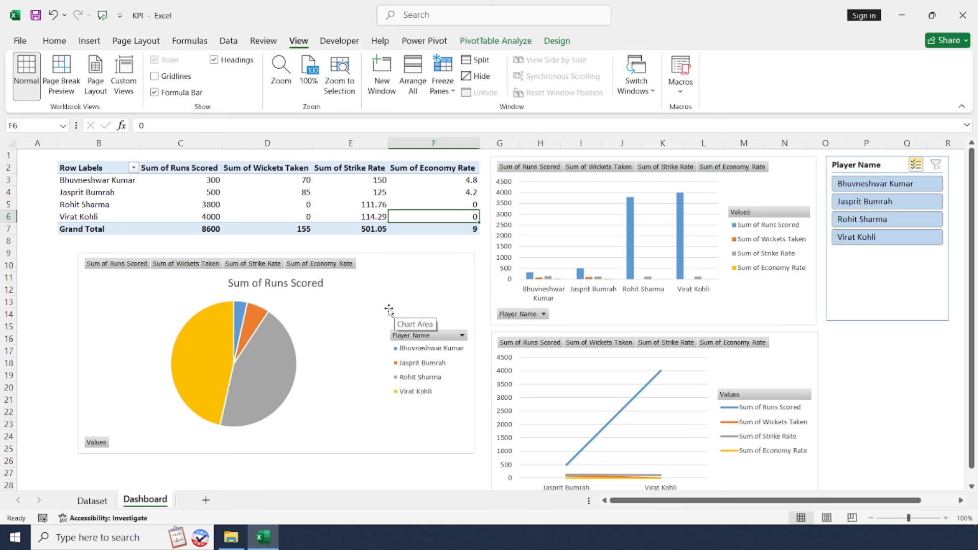
Examine the pivot table's runs, wickets, strike rate and economy rate columns together with the column chart on the dashboard.
{"action": "left_click_drag", "start_coordinate": [337, 168], "coordinate": [438, 224]}
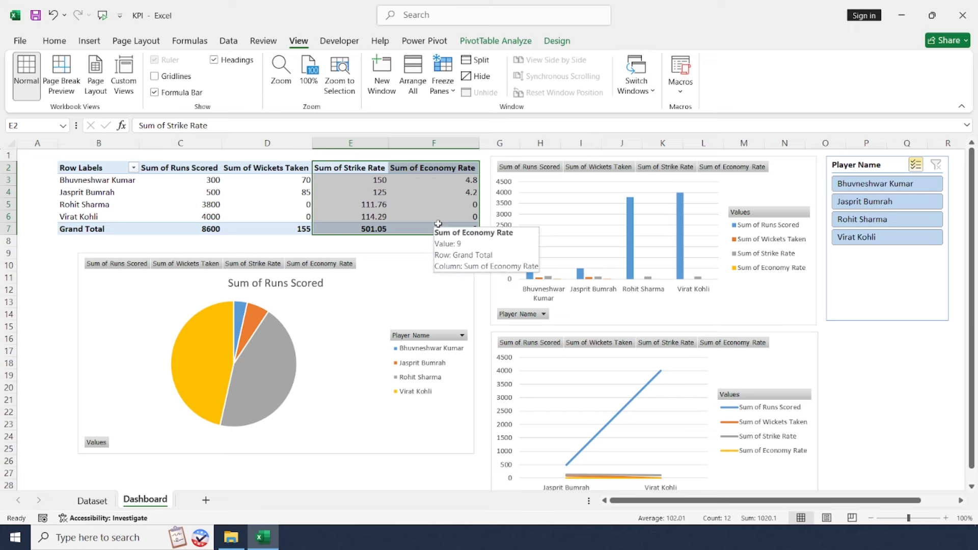
{"action": "left_click_drag", "start_coordinate": [190, 168], "coordinate": [450, 227]}
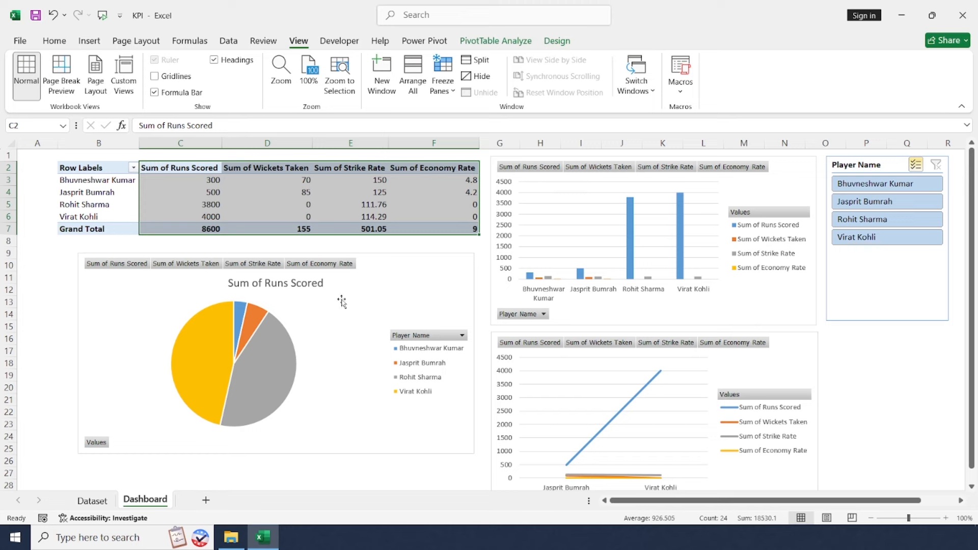
{"action": "left_click", "coordinate": [505, 281]}
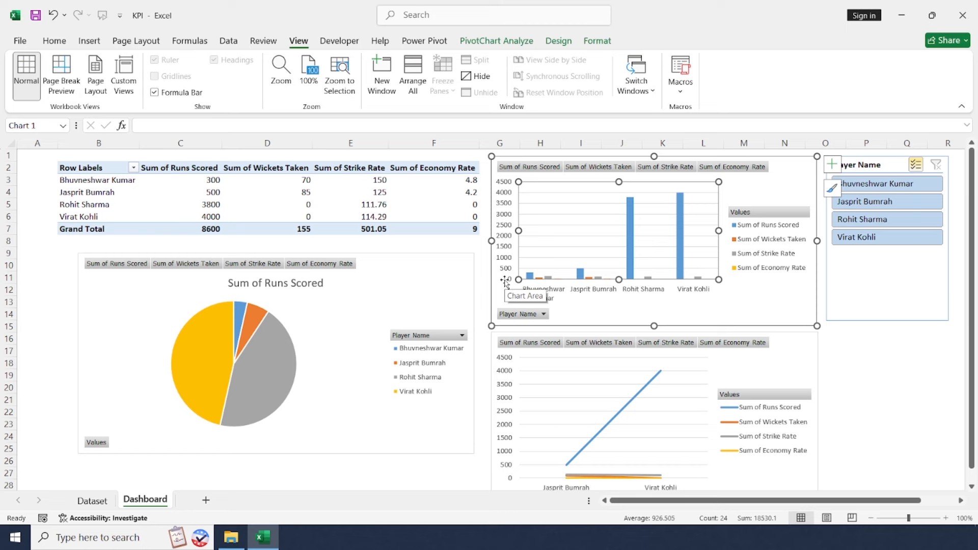
{"action": "left_click_drag", "start_coordinate": [206, 168], "coordinate": [415, 169]}
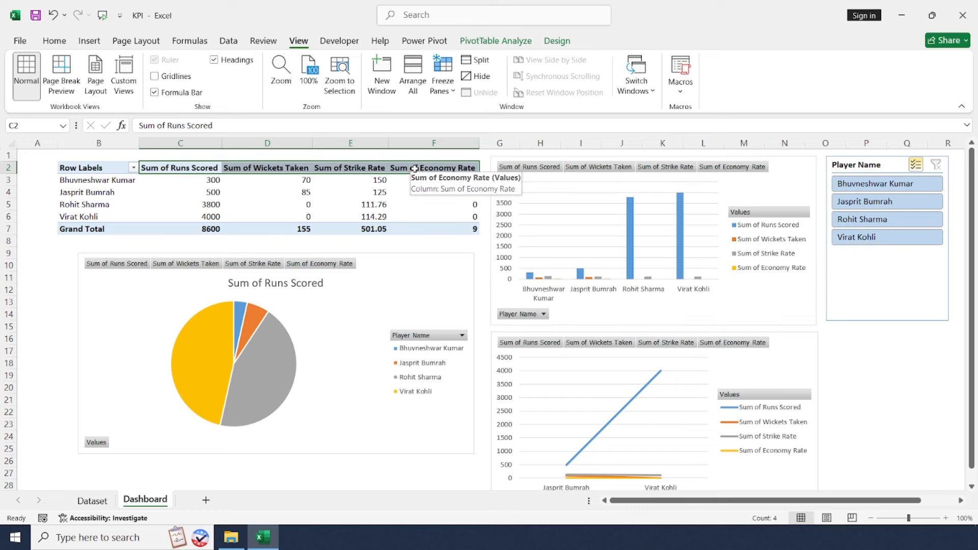
{"action": "left_click", "coordinate": [243, 185]}
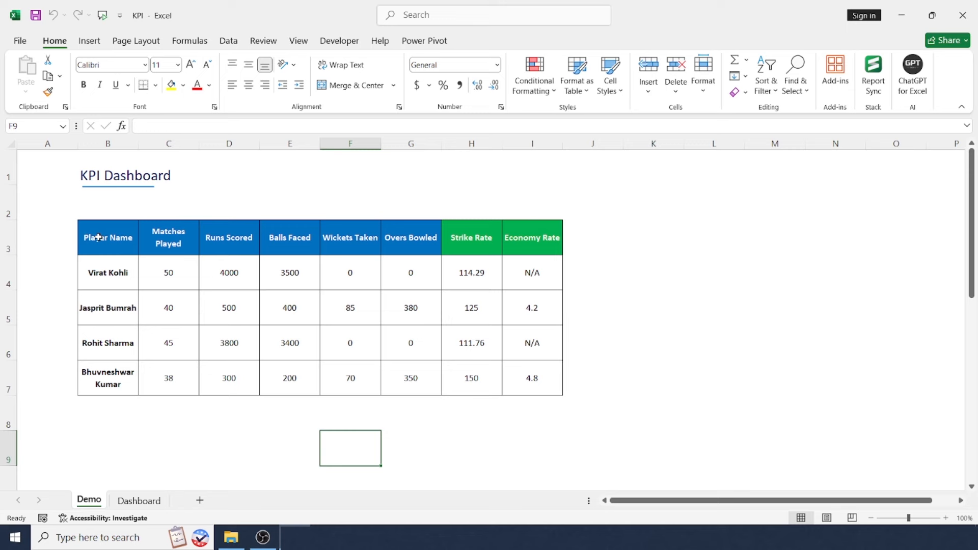
Review the player statistics table in B3:I7 on the Demo sheet.
{"action": "left_click_drag", "start_coordinate": [98, 237], "coordinate": [527, 379]}
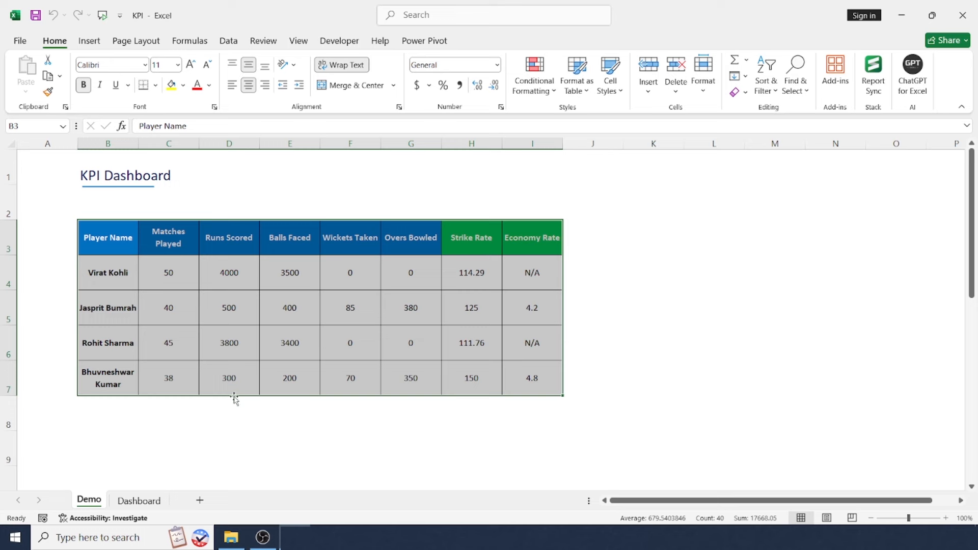
{"action": "left_click", "coordinate": [242, 346]}
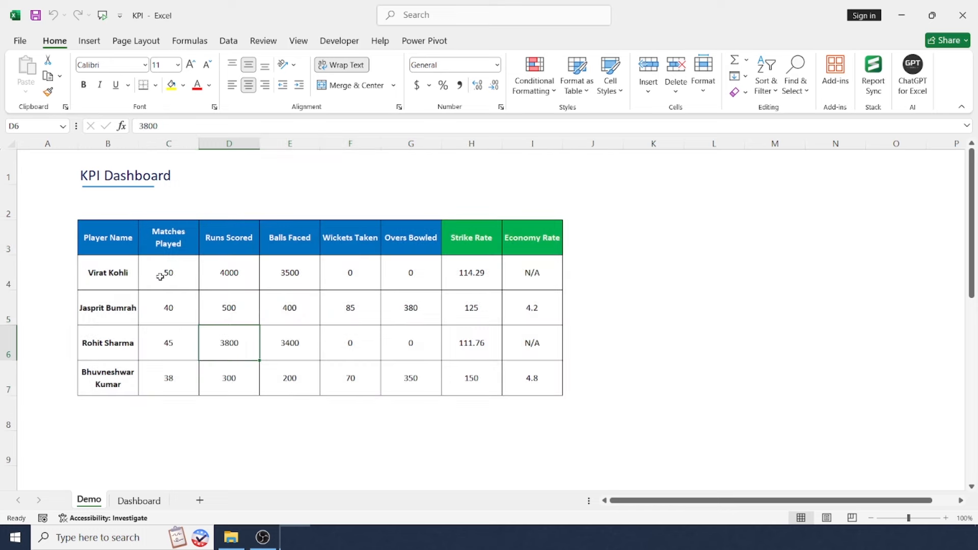
{"action": "left_click", "coordinate": [410, 322]}
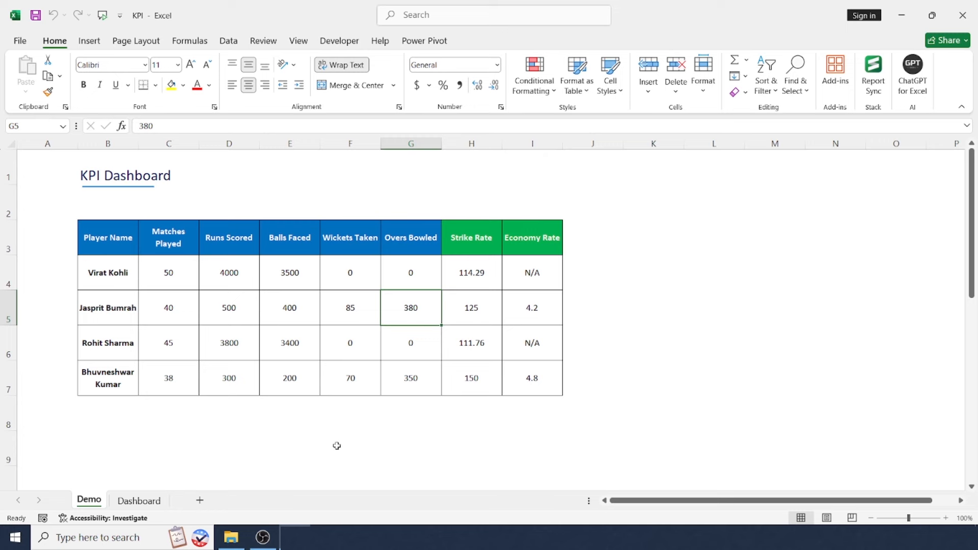
Create a pivot table on a new worksheet from the player data in Demo range B3:I7.
{"action": "left_click_drag", "start_coordinate": [119, 233], "coordinate": [548, 382]}
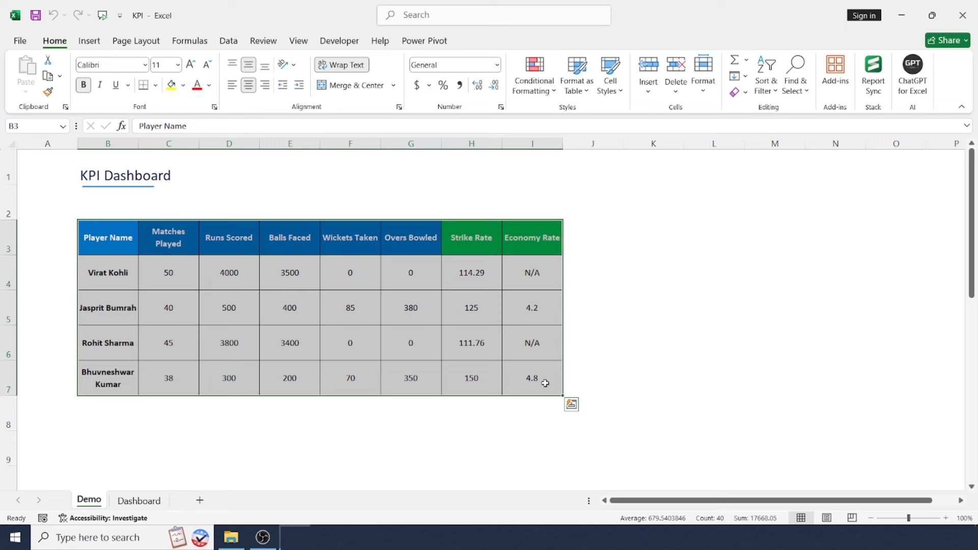
{"action": "left_click", "coordinate": [89, 42]}
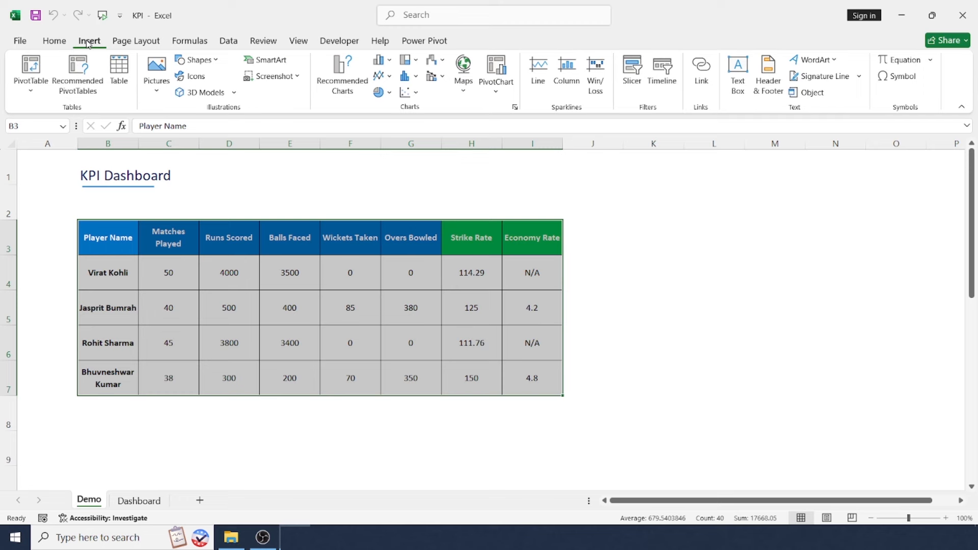
{"action": "left_click", "coordinate": [33, 88]}
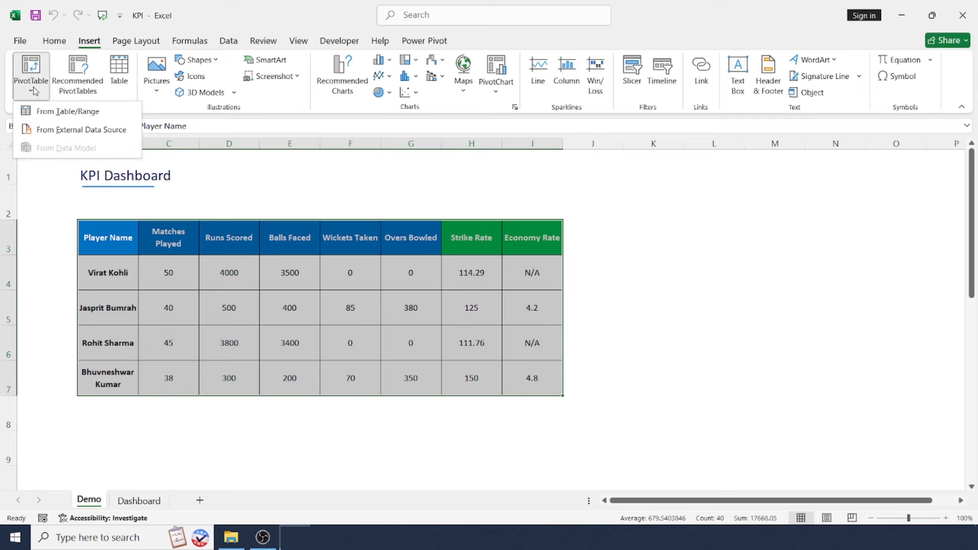
{"action": "left_click", "coordinate": [58, 111]}
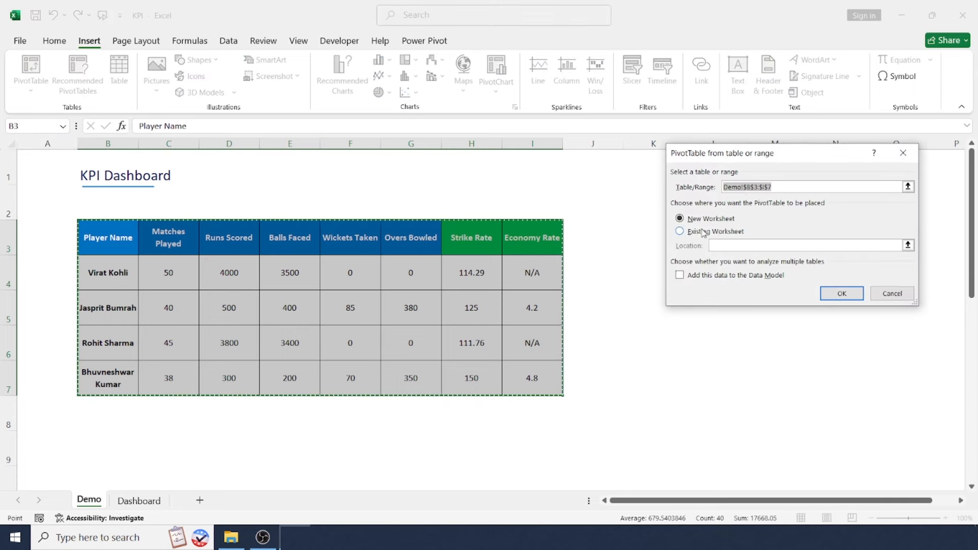
{"action": "left_click", "coordinate": [703, 234]}
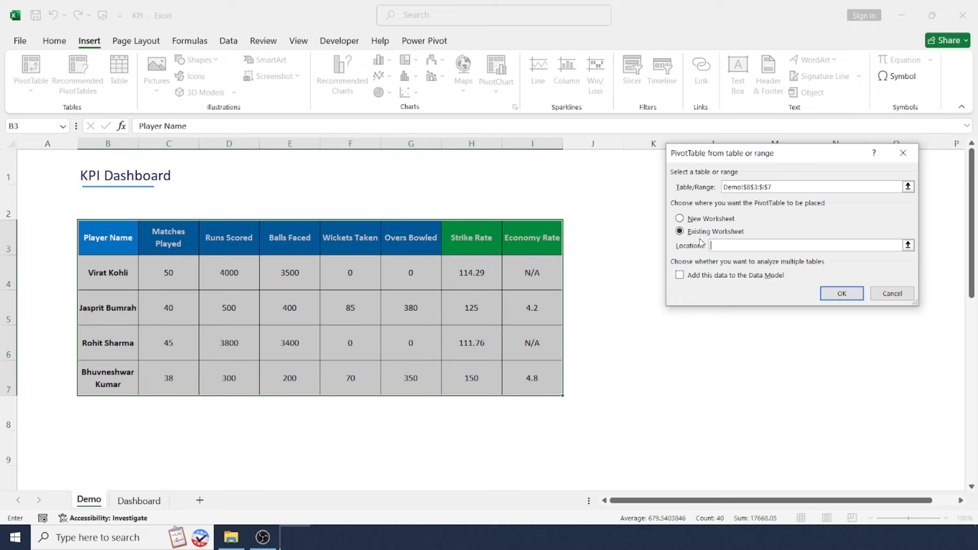
{"action": "left_click", "coordinate": [709, 220]}
{"action": "left_click", "coordinate": [848, 299]}
Set Player Name as the pivot table's rows and add Runs Scored, Wickets Taken, Economy Rate and Strike Rate as values.
{"action": "left_click_drag", "start_coordinate": [843, 227], "coordinate": [841, 463]}
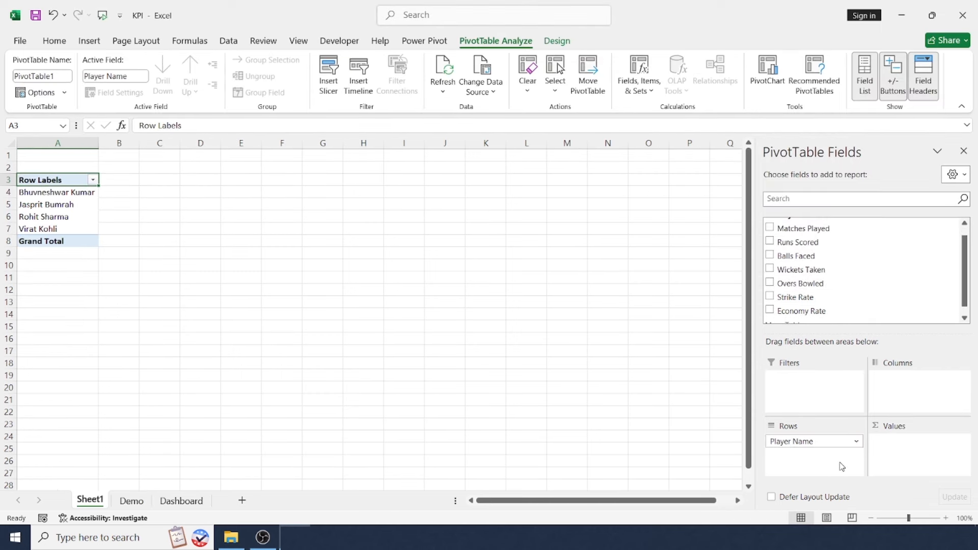
{"action": "scroll", "coordinate": [881, 300], "scroll_direction": "up", "scroll_amount": 1}
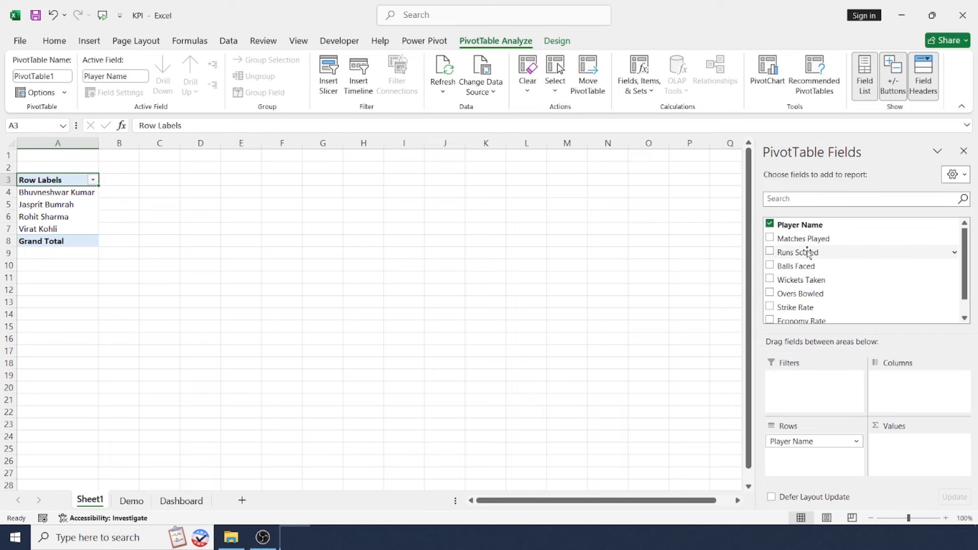
{"action": "left_click_drag", "start_coordinate": [807, 256], "coordinate": [910, 469]}
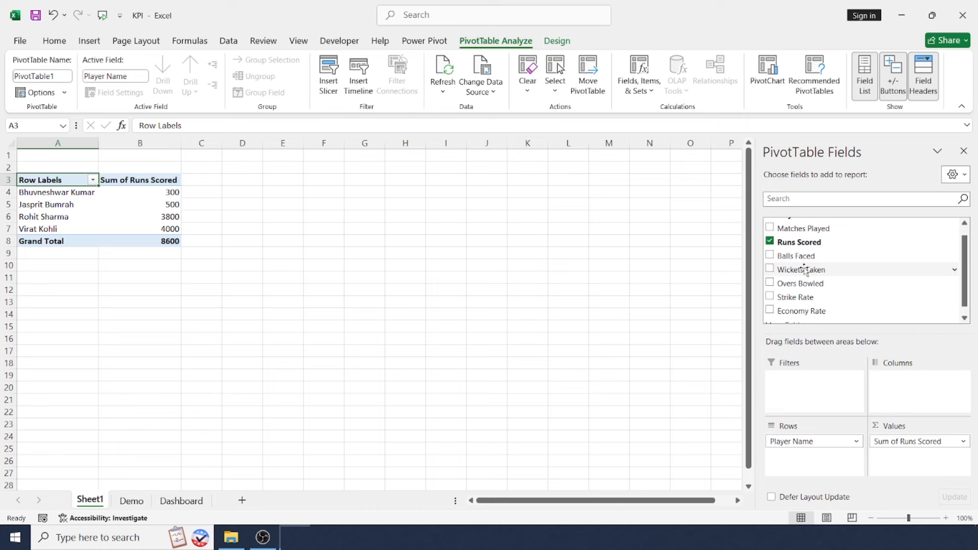
{"action": "left_click_drag", "start_coordinate": [804, 270], "coordinate": [909, 466]}
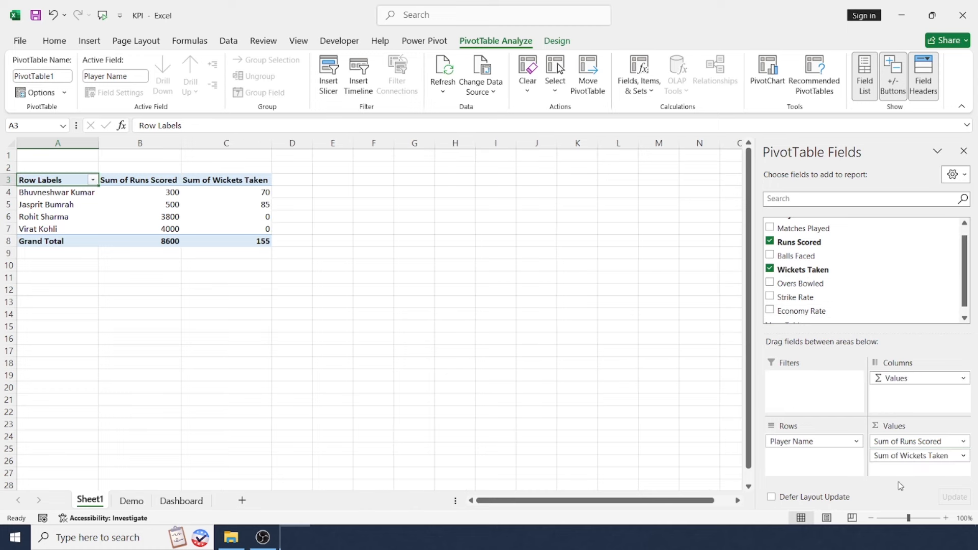
{"action": "left_click_drag", "start_coordinate": [815, 311], "coordinate": [908, 468]}
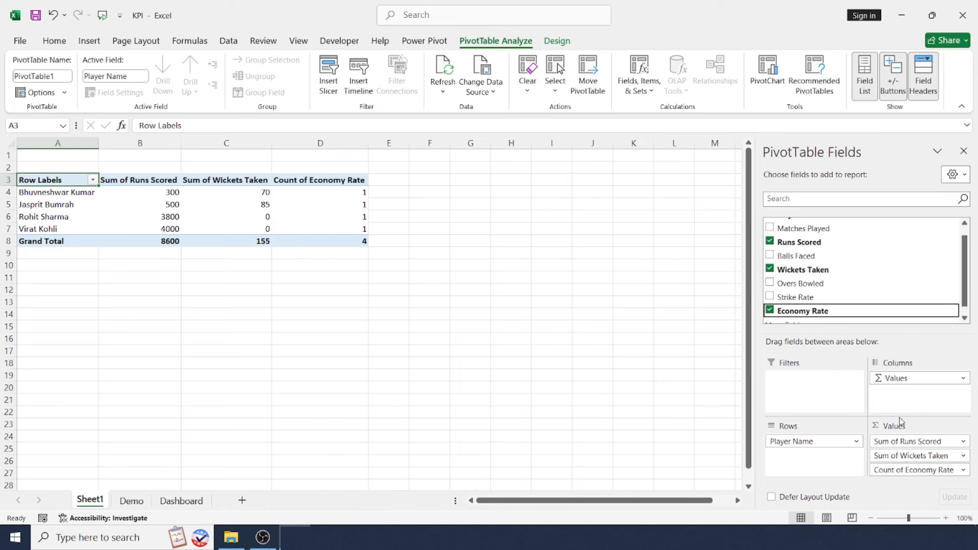
{"action": "scroll", "coordinate": [865, 261], "scroll_direction": "down", "scroll_amount": 1}
{"action": "left_click_drag", "start_coordinate": [796, 288], "coordinate": [912, 476]}
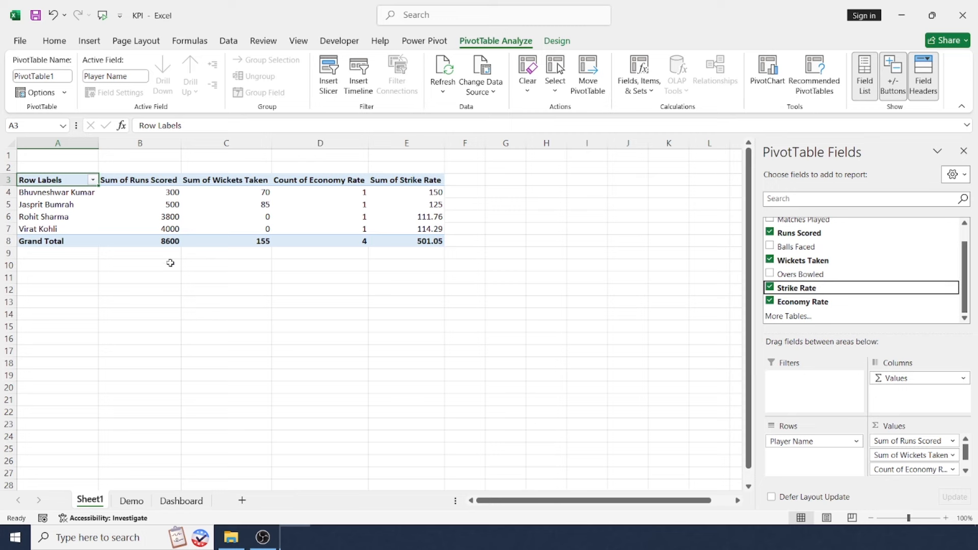
{"action": "mouse_move", "coordinate": [82, 181]}
{"action": "left_mouse_down"}
{"action": "mouse_move", "coordinate": [415, 264]}
{"action": "mouse_move", "coordinate": [440, 241]}
{"action": "left_mouse_up"}
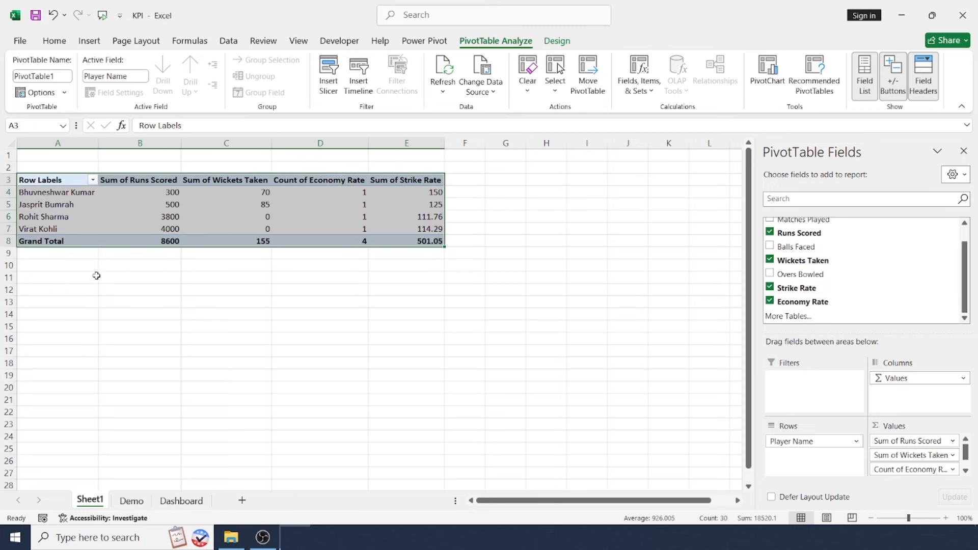
{"action": "left_click", "coordinate": [76, 265]}
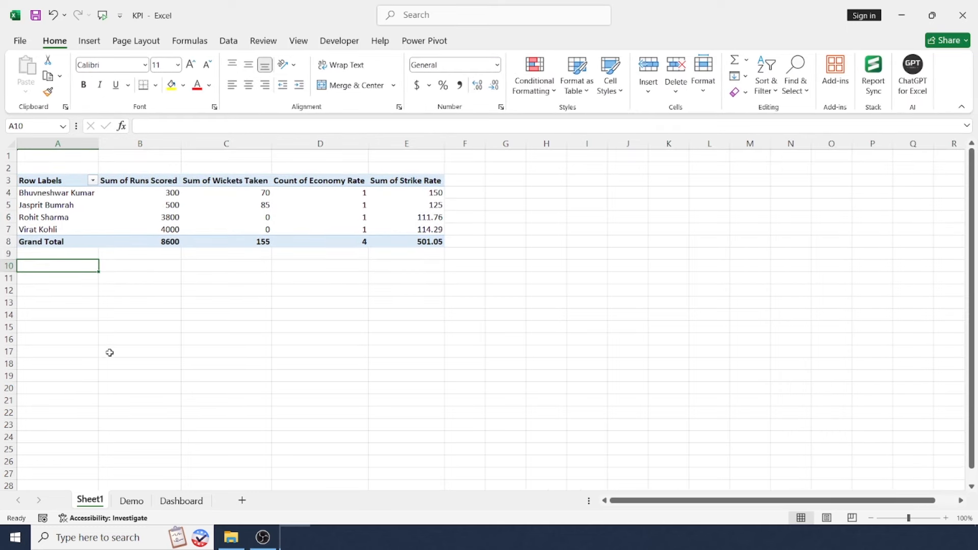
Insert a 2-D clustered column chart from the Sum of Runs Scored values and place it to the right of the pivot table.
{"action": "left_click_drag", "start_coordinate": [140, 229], "coordinate": [139, 192]}
{"action": "left_click", "coordinate": [90, 45]}
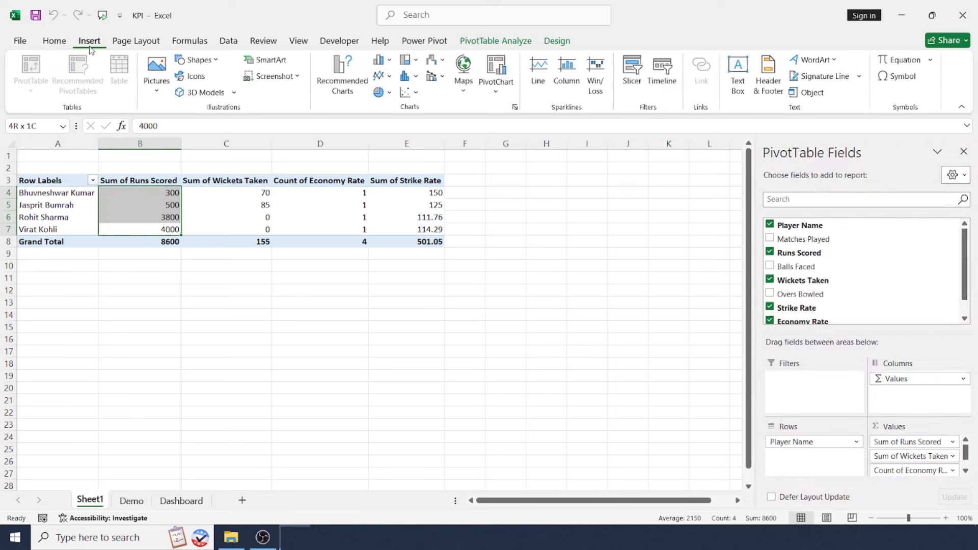
{"action": "left_click", "coordinate": [392, 59]}
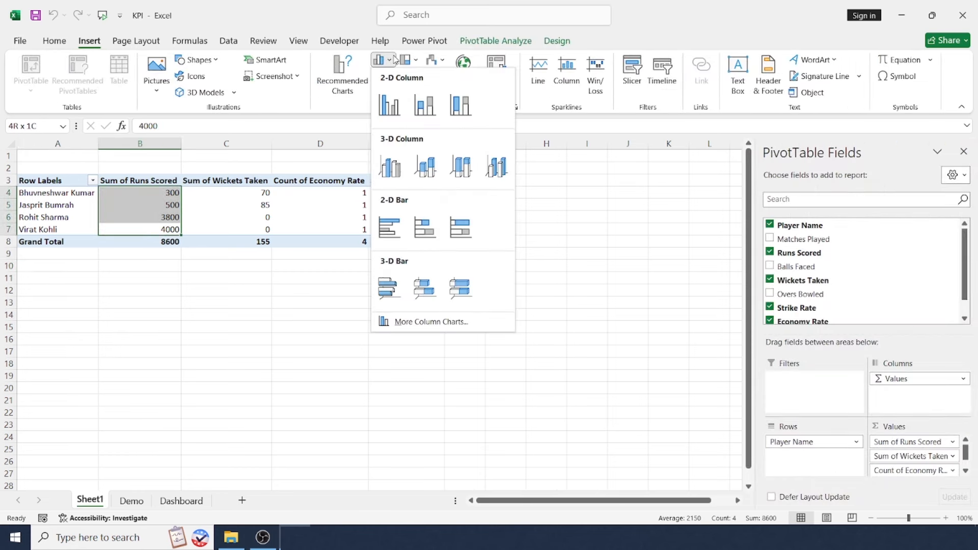
{"action": "left_click", "coordinate": [392, 108]}
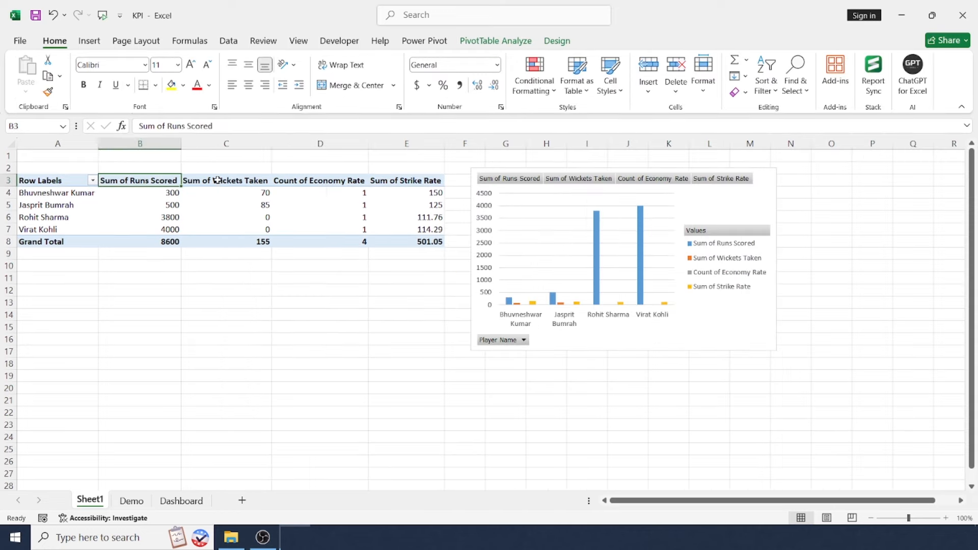
Insert a 2-D pie chart from the Sum of Wickets Taken column and place it below the column chart.
{"action": "left_click_drag", "start_coordinate": [219, 181], "coordinate": [220, 240]}
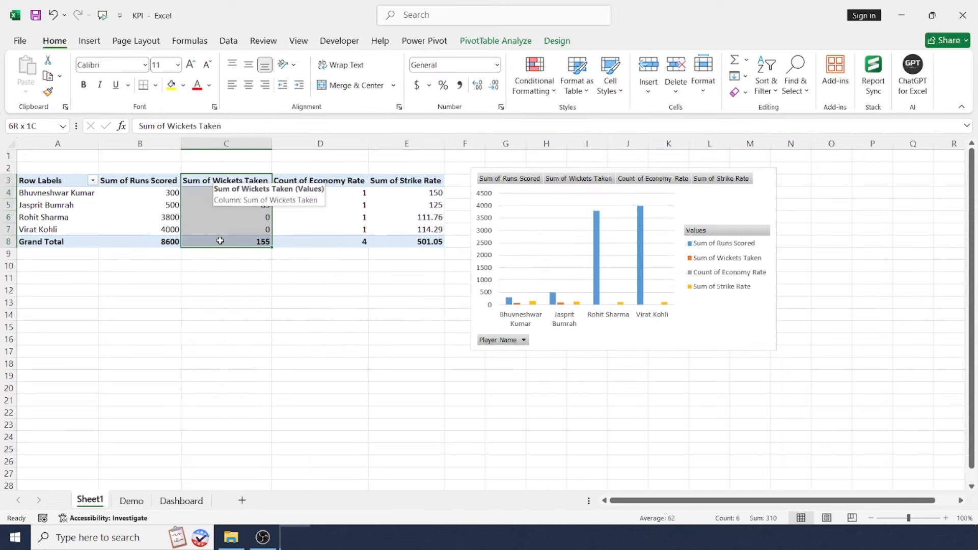
{"action": "left_click", "coordinate": [90, 40]}
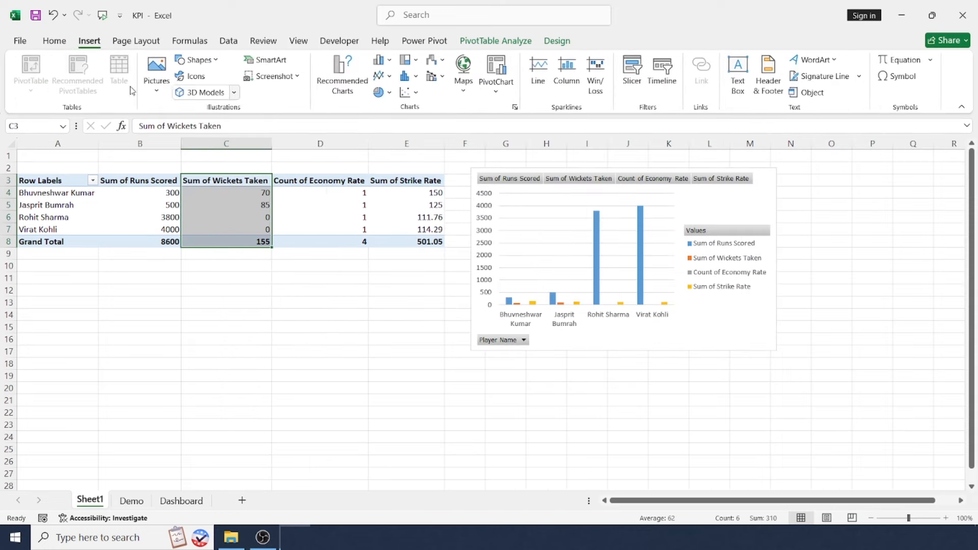
{"action": "left_click", "coordinate": [390, 92]}
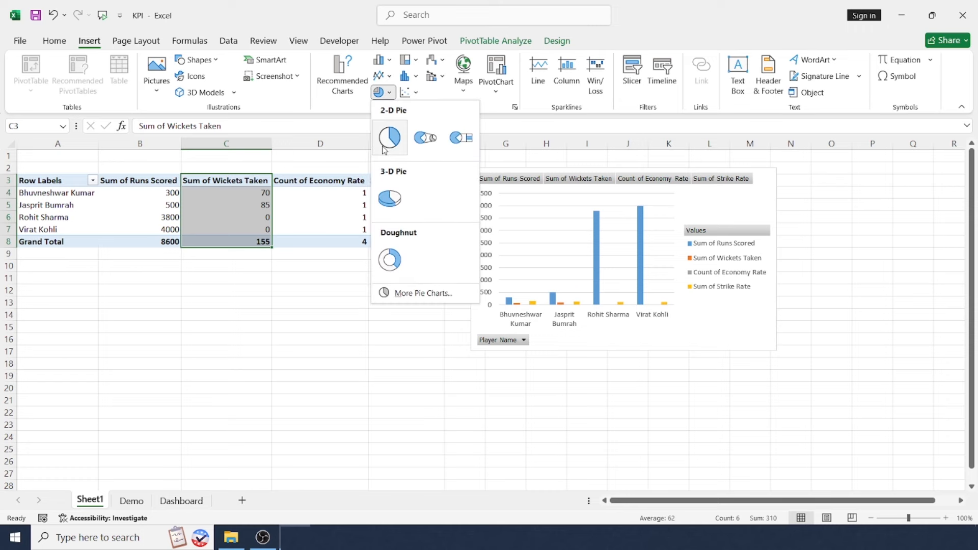
{"action": "left_click", "coordinate": [389, 138]}
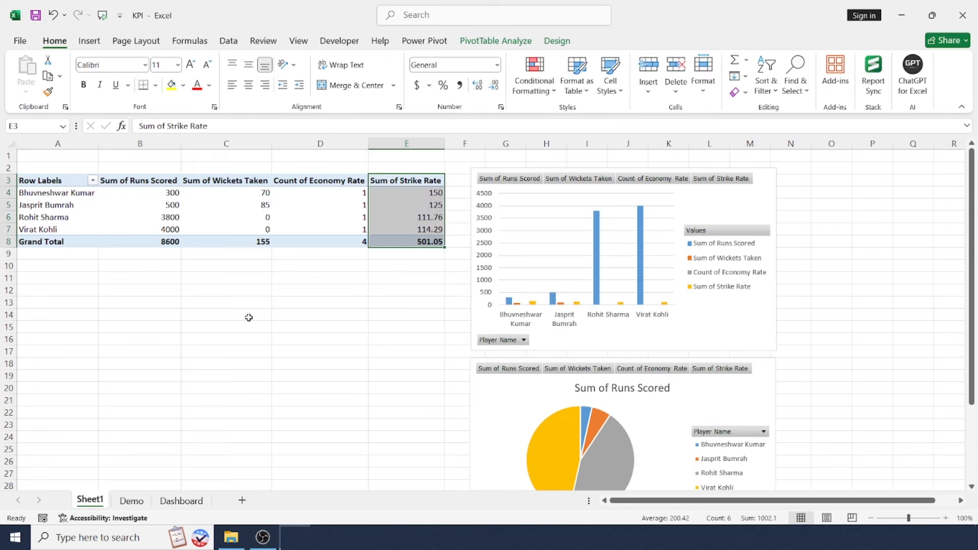
Insert a line chart from the Sum of Strike Rate column and place it below the pivot table.
{"action": "left_click", "coordinate": [89, 41]}
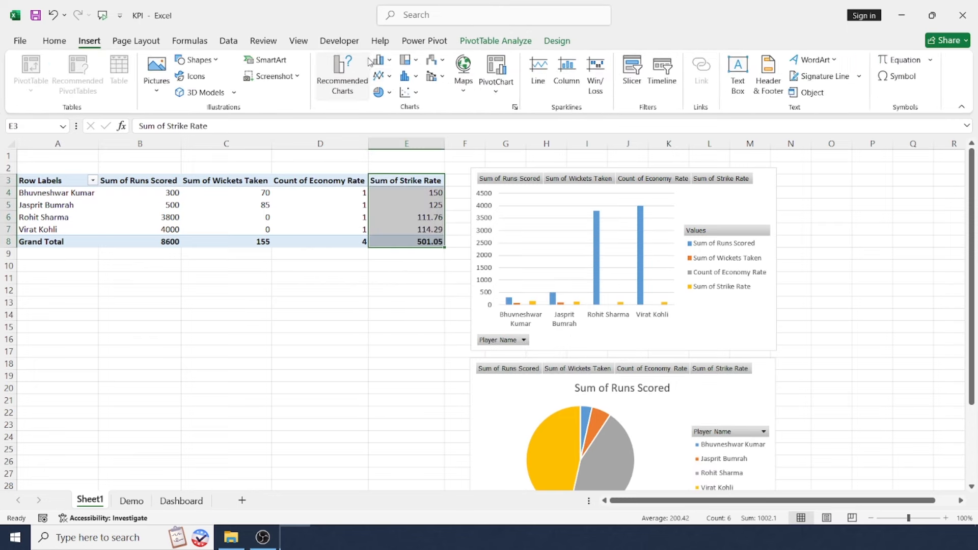
{"action": "left_click", "coordinate": [379, 83]}
{"action": "left_click", "coordinate": [389, 120]}
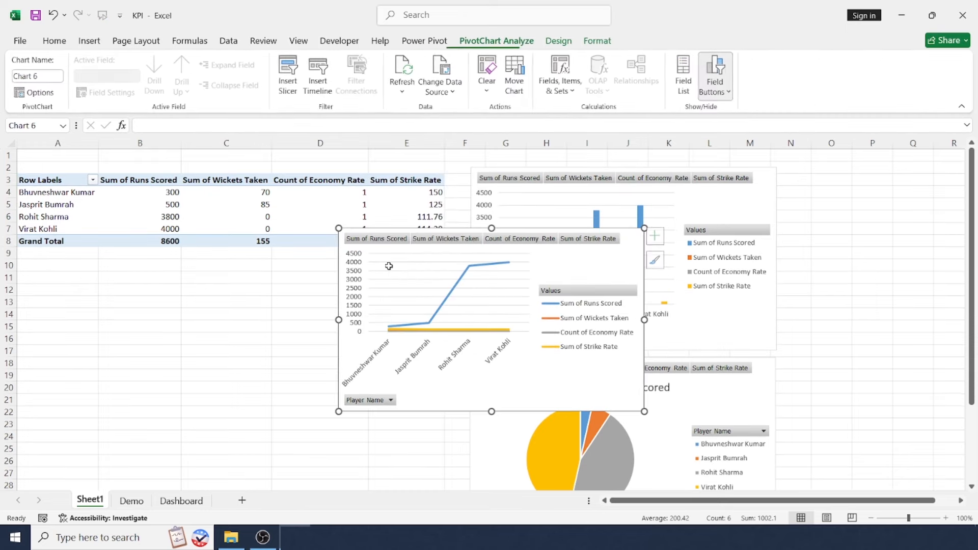
{"action": "left_click_drag", "start_coordinate": [627, 251], "coordinate": [281, 287]}
Insert a Player Name slicer for the pivot table and place it to the right of the column chart.
{"action": "left_click_drag", "start_coordinate": [66, 183], "coordinate": [442, 247]}
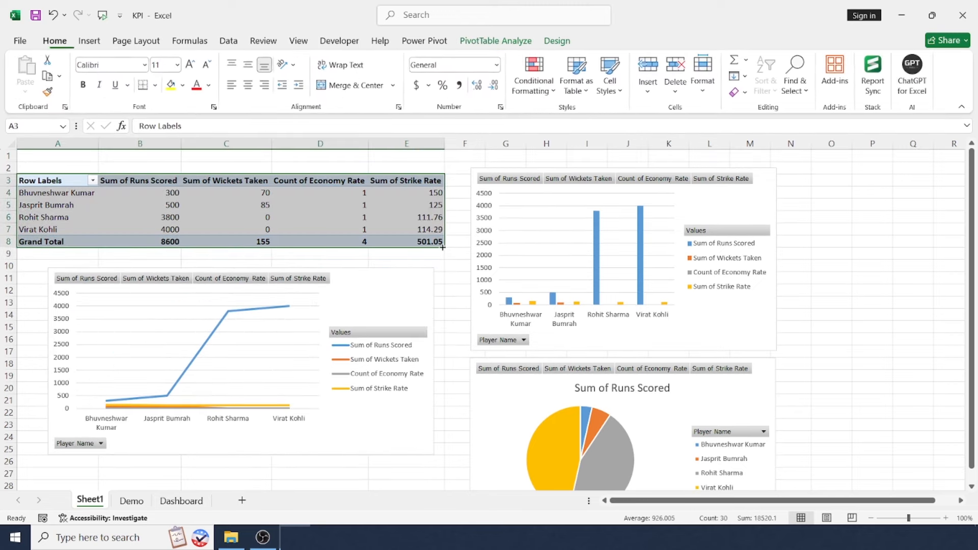
{"action": "left_click", "coordinate": [89, 41]}
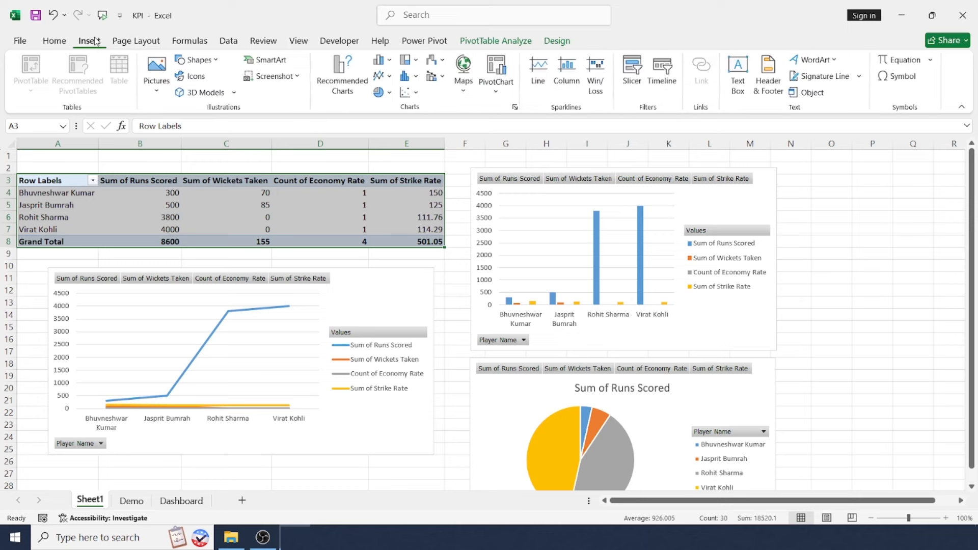
{"action": "left_click", "coordinate": [634, 78]}
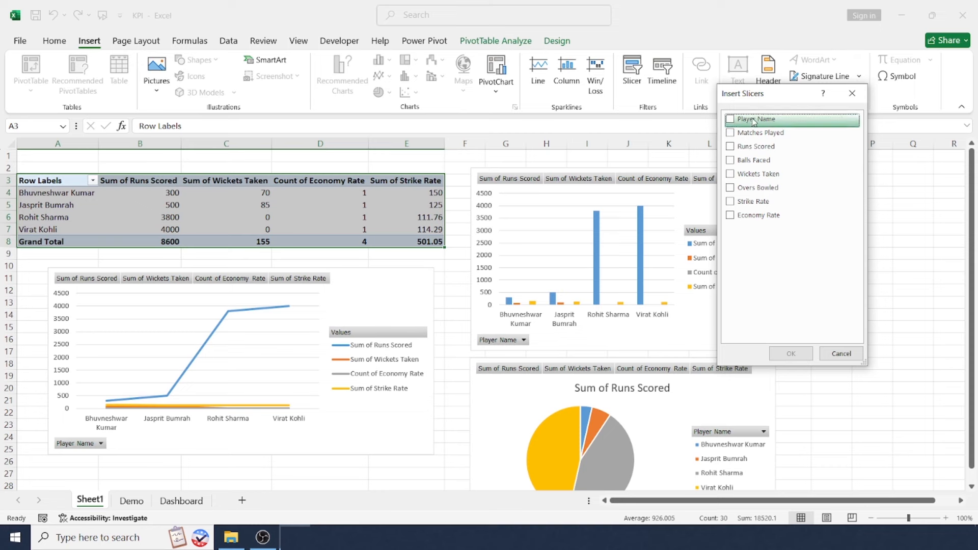
{"action": "left_click", "coordinate": [730, 120]}
{"action": "left_click", "coordinate": [789, 354]}
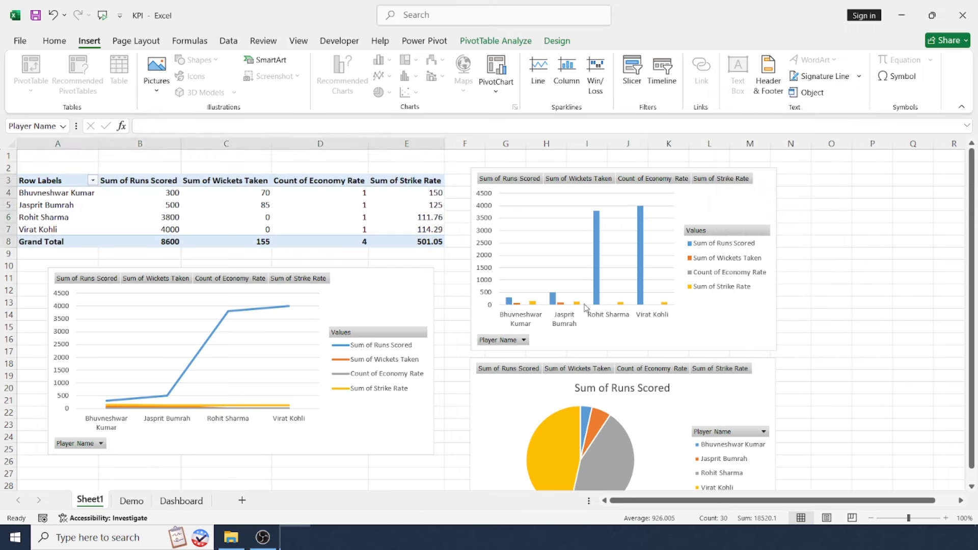
{"action": "left_click_drag", "start_coordinate": [502, 244], "coordinate": [879, 185]}
Create a conditional formatting rule on the Sum of Runs Scored column for cell values greater than or equal to 3000.
{"action": "left_click_drag", "start_coordinate": [140, 180], "coordinate": [149, 243]}
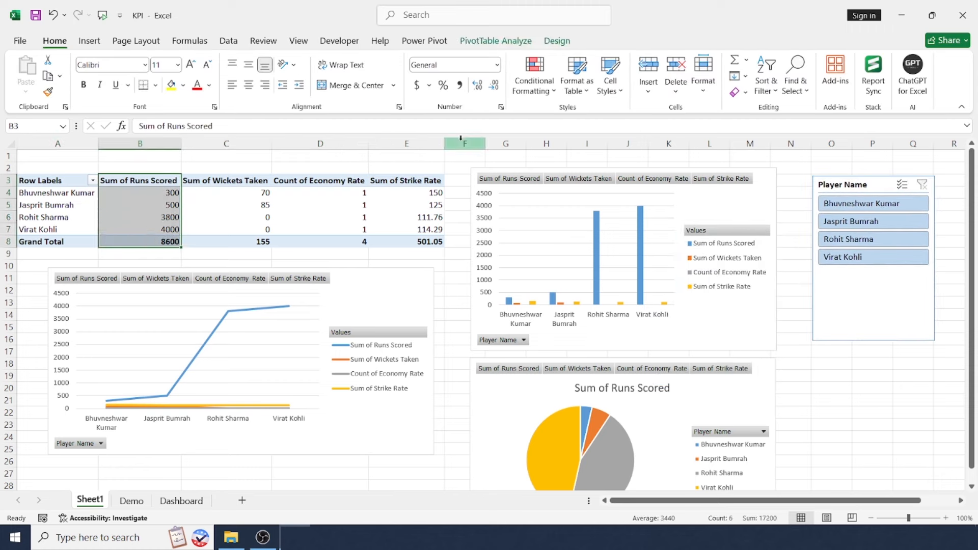
{"action": "left_click", "coordinate": [541, 91]}
{"action": "mouse_move", "coordinate": [546, 117]}
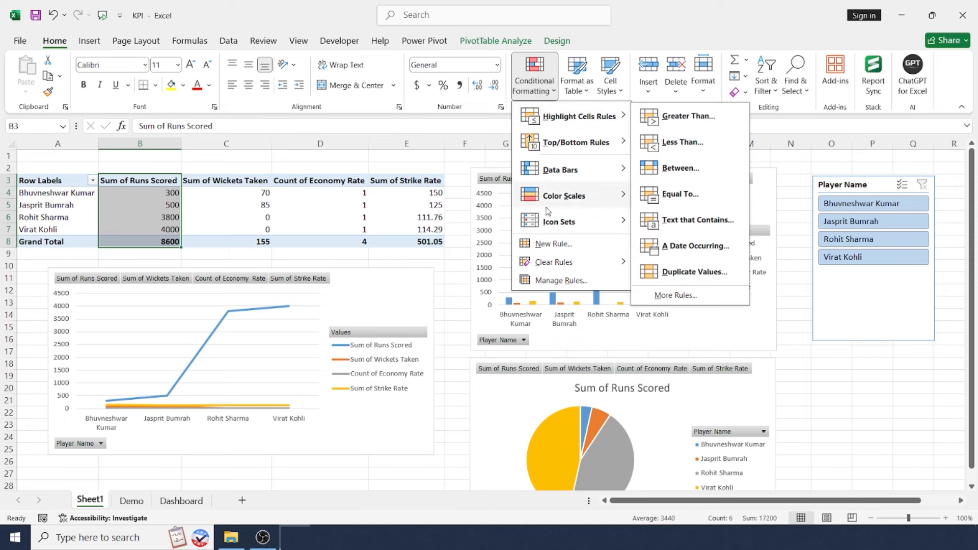
{"action": "left_click", "coordinate": [542, 248]}
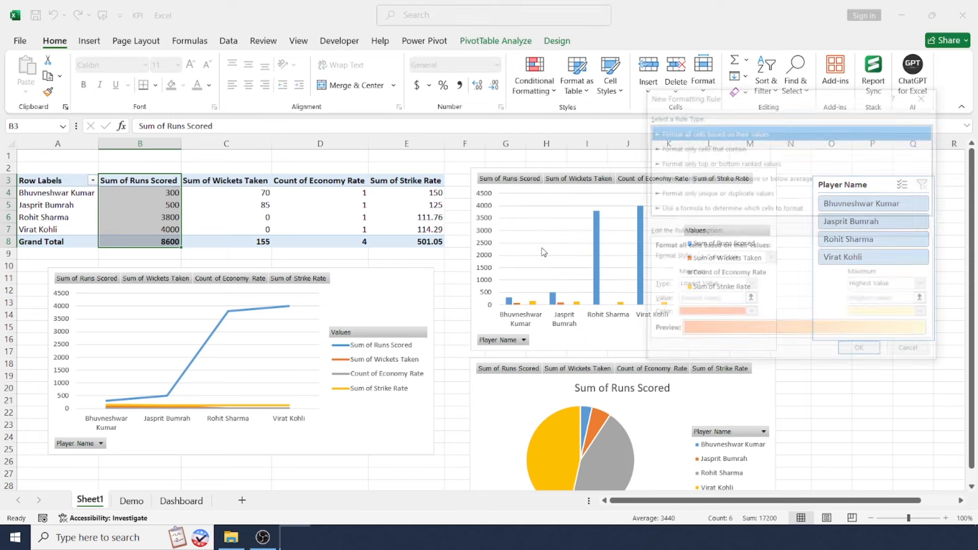
{"action": "left_click", "coordinate": [745, 148]}
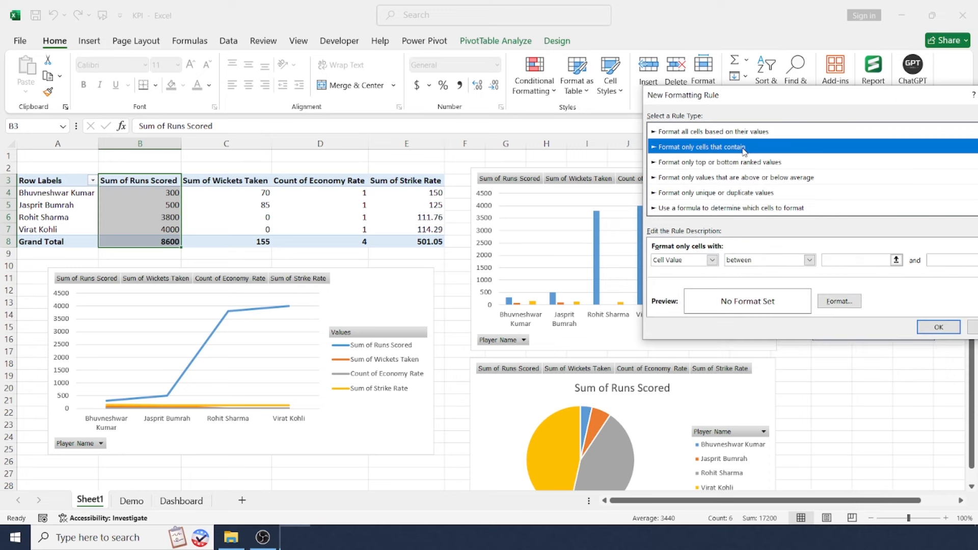
{"action": "left_click", "coordinate": [712, 260]}
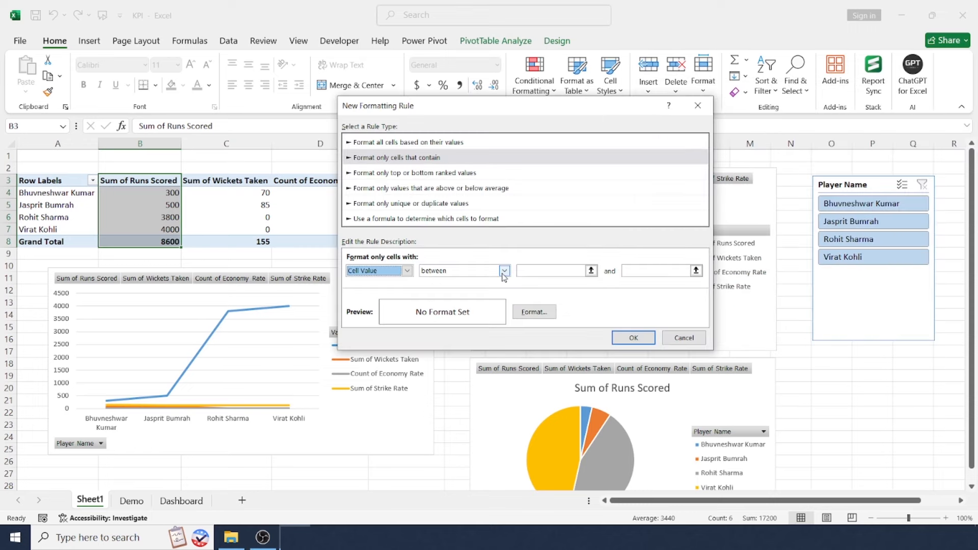
{"action": "left_click", "coordinate": [504, 270]}
{"action": "left_click", "coordinate": [493, 334]}
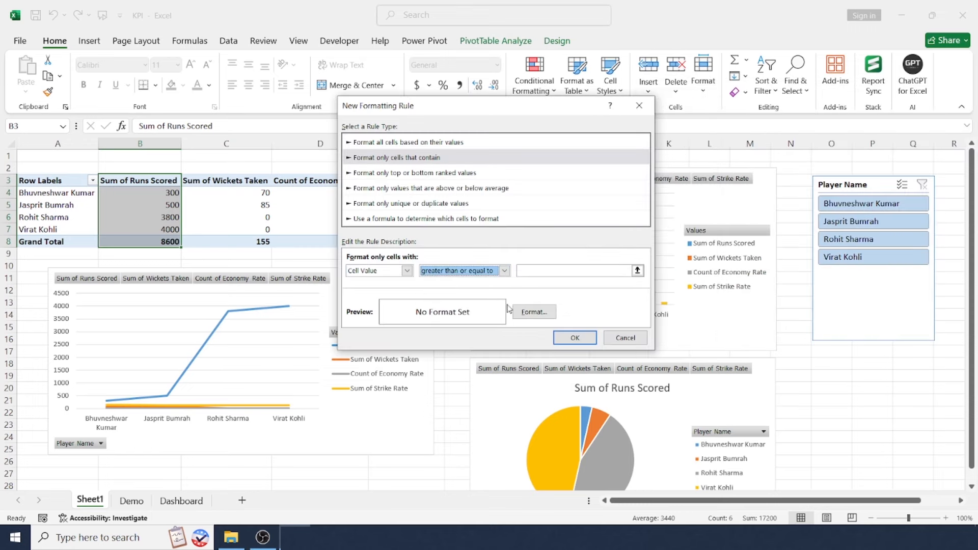
{"action": "left_click", "coordinate": [538, 271]}
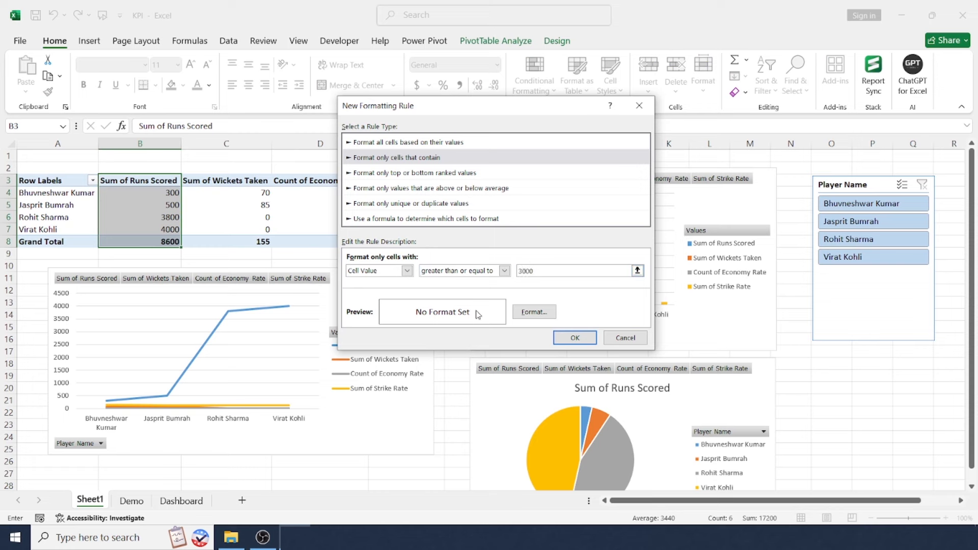
Give the 3000-run rule a green background fill and apply it to the Sum of Runs Scored column.
{"action": "left_click", "coordinate": [529, 315]}
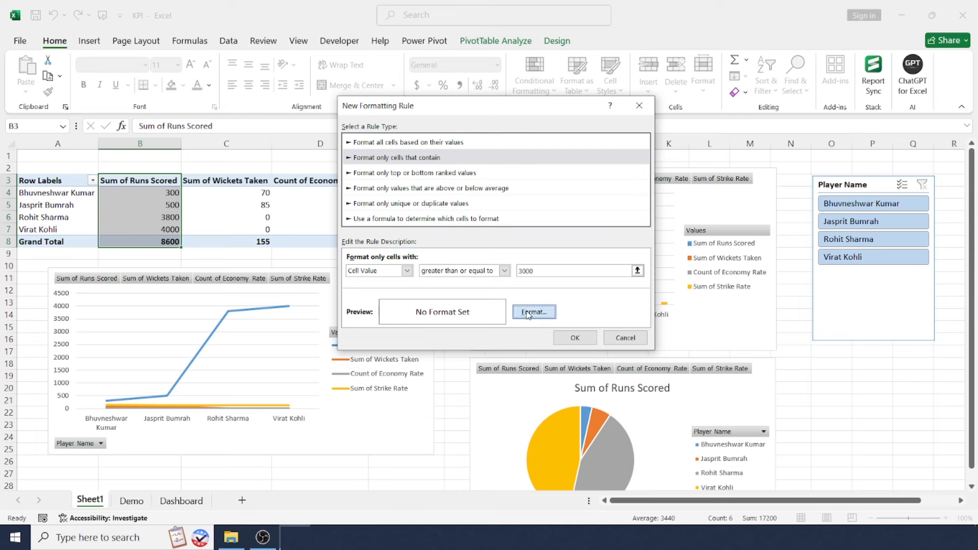
{"action": "left_click", "coordinate": [769, 63]}
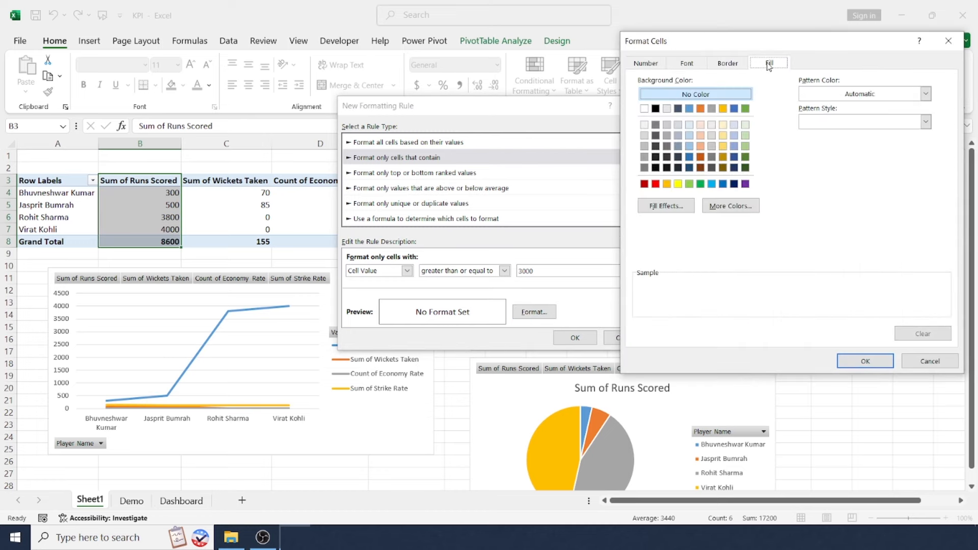
{"action": "left_click", "coordinate": [689, 184]}
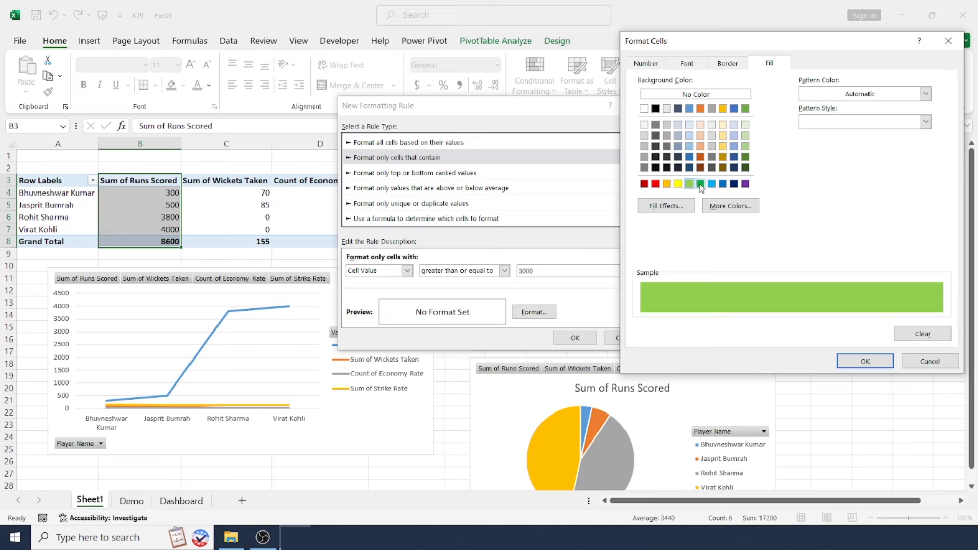
{"action": "left_click", "coordinate": [700, 184]}
{"action": "left_click", "coordinate": [864, 361]}
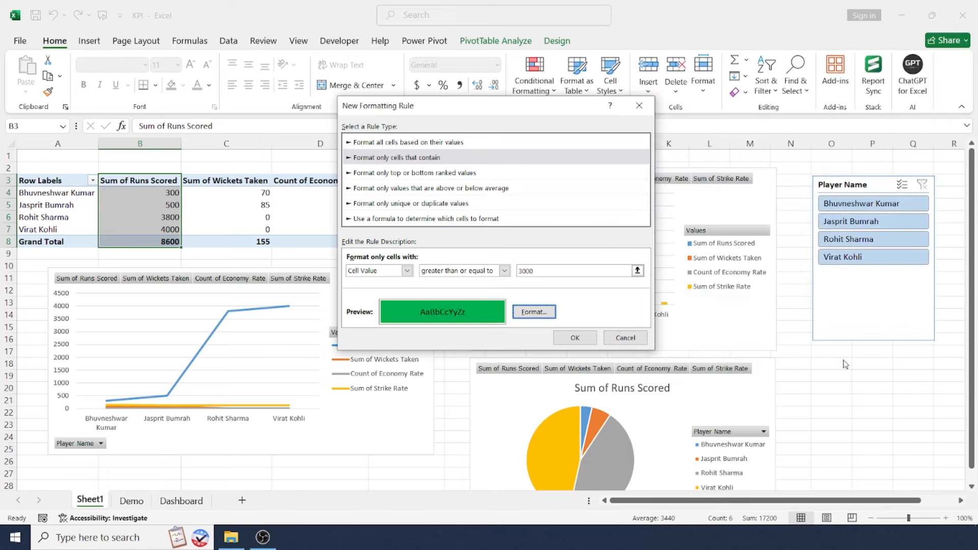
{"action": "left_click", "coordinate": [575, 337]}
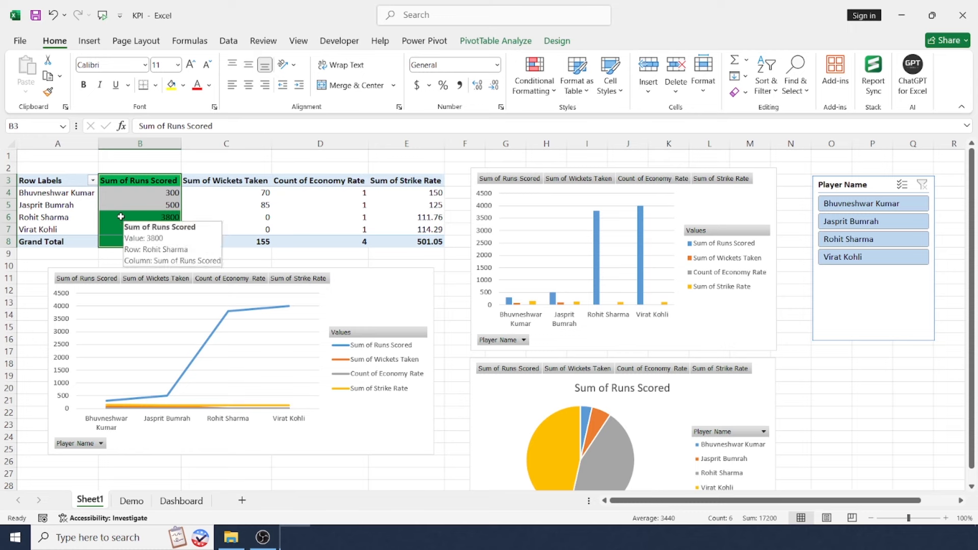
{"action": "left_click", "coordinate": [366, 270]}
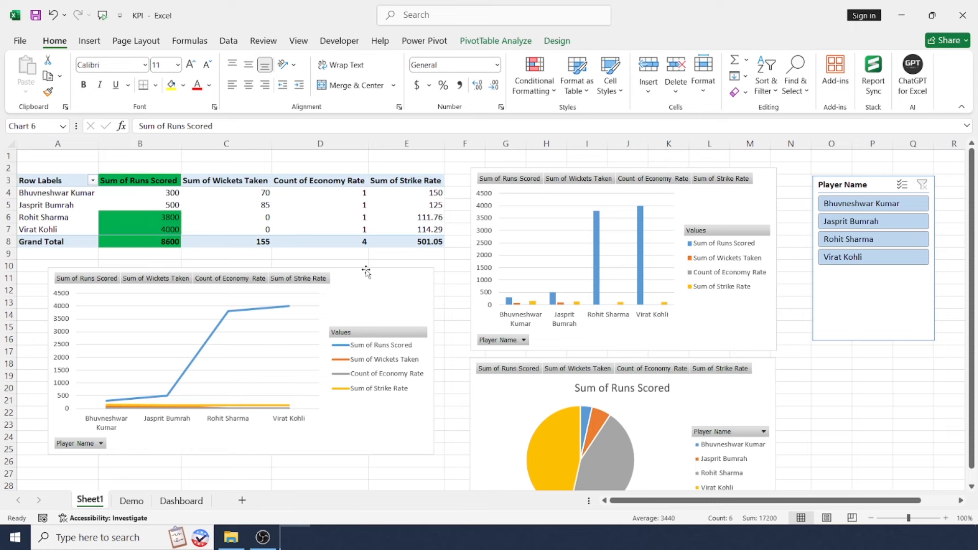
{"action": "left_click", "coordinate": [318, 252]}
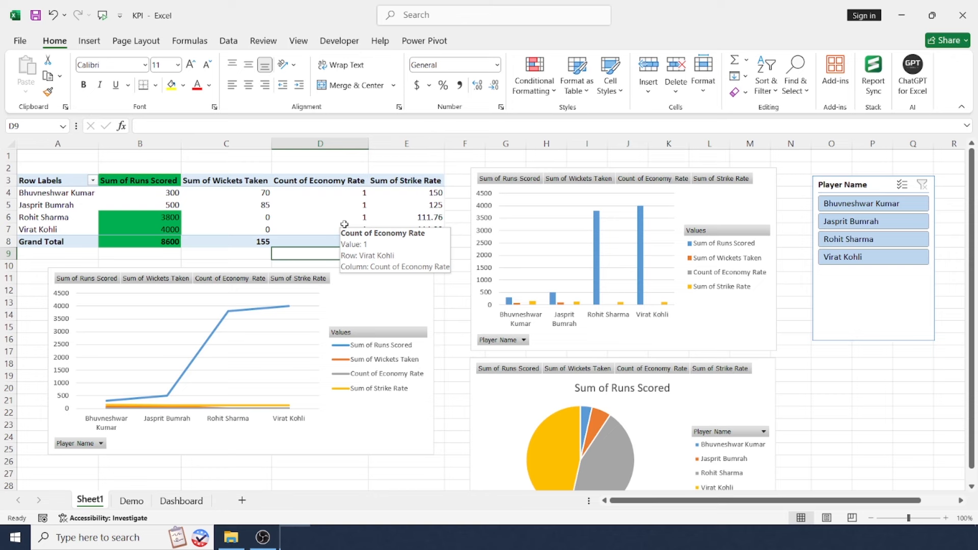
{"action": "left_click", "coordinate": [453, 255]}
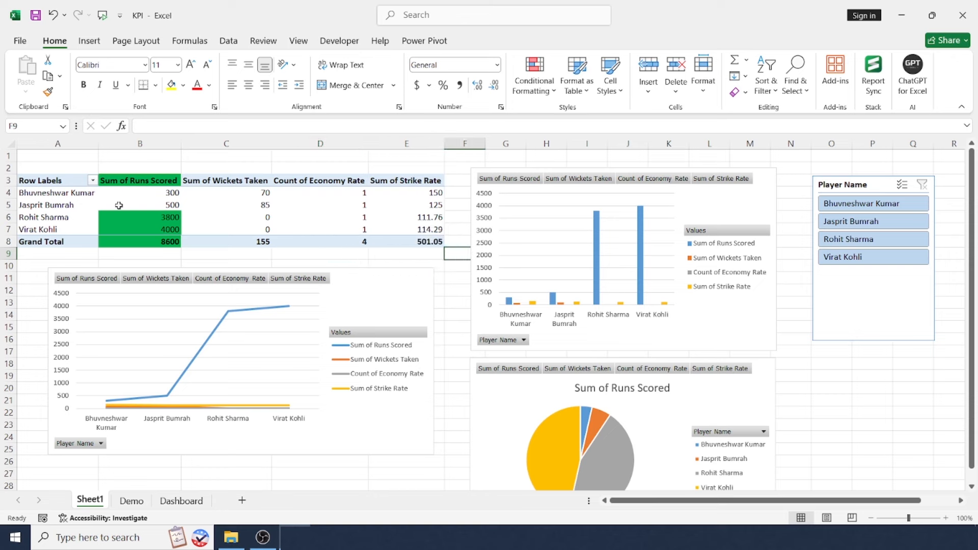
Apply All Borders to the whole pivot table, A3:E8.
{"action": "left_click_drag", "start_coordinate": [59, 181], "coordinate": [417, 241]}
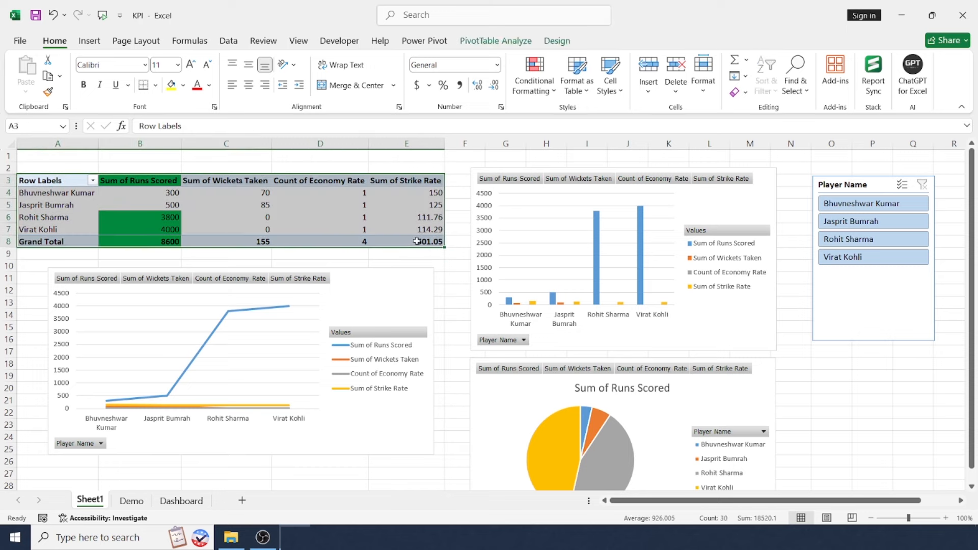
{"action": "left_click", "coordinate": [155, 85]}
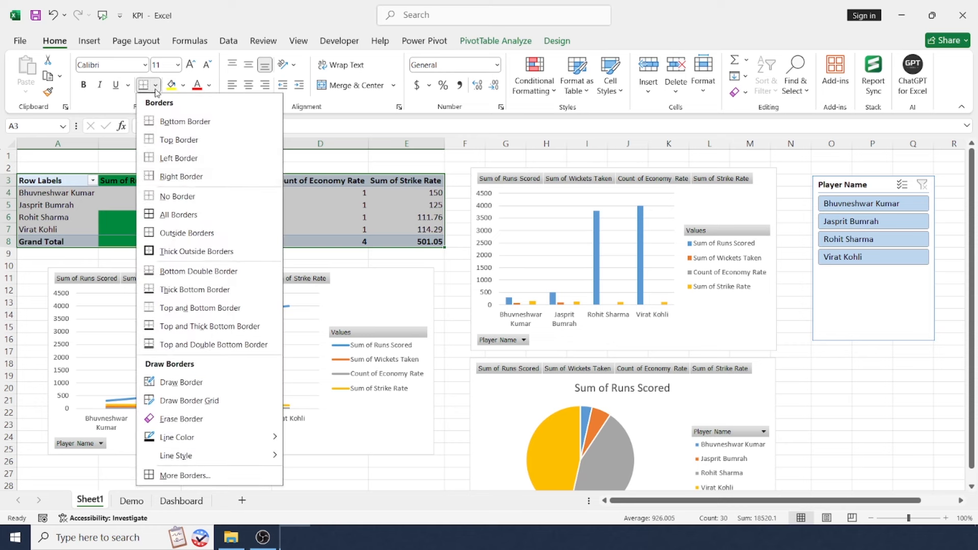
{"action": "left_click", "coordinate": [176, 214]}
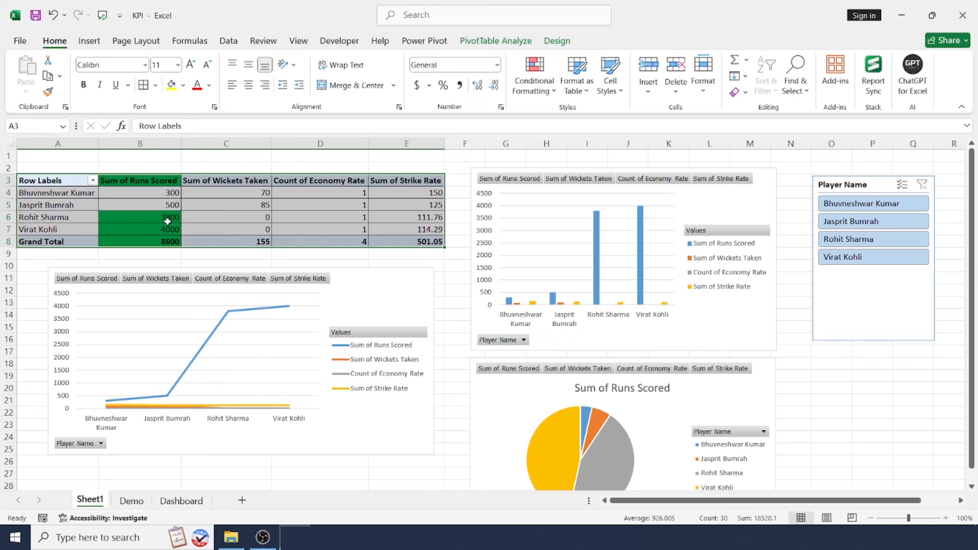
{"action": "left_click", "coordinate": [228, 157]}
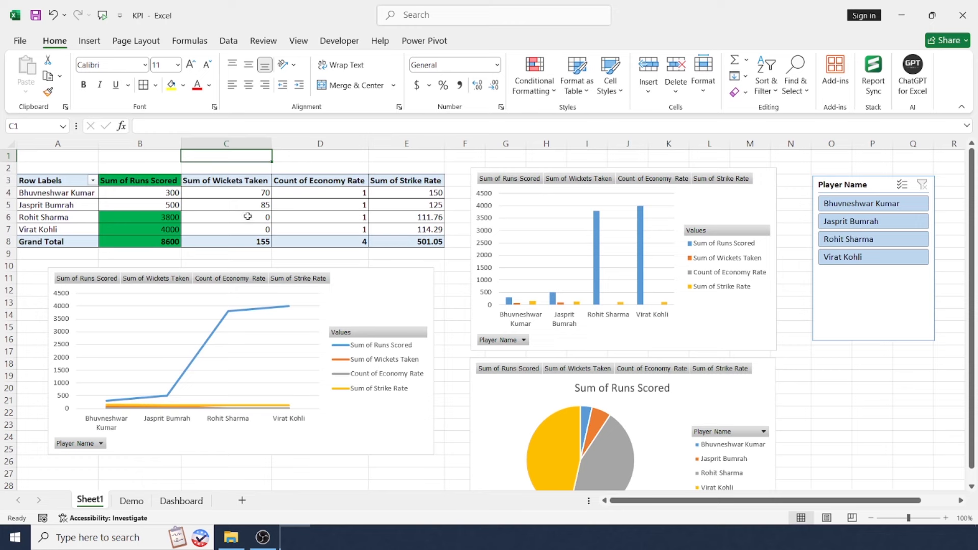
Shorten the pie chart's title to Runs Scored.
{"action": "left_click", "coordinate": [615, 390]}
{"action": "left_click", "coordinate": [612, 388]}
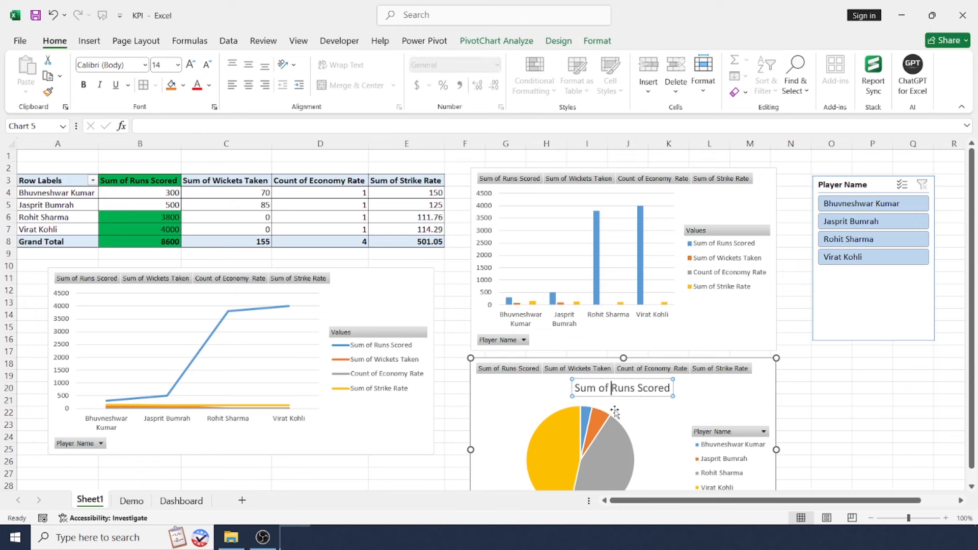
{"action": "key", "text": "BackSpace"}
{"action": "key", "text": "BackSpace"}
{"action": "key", "text": "BackSpace"}
{"action": "key", "text": "BackSpace"}
{"action": "key", "text": "BackSpace"}
{"action": "key", "text": "BackSpace"}
{"action": "key", "text": "BackSpace"}
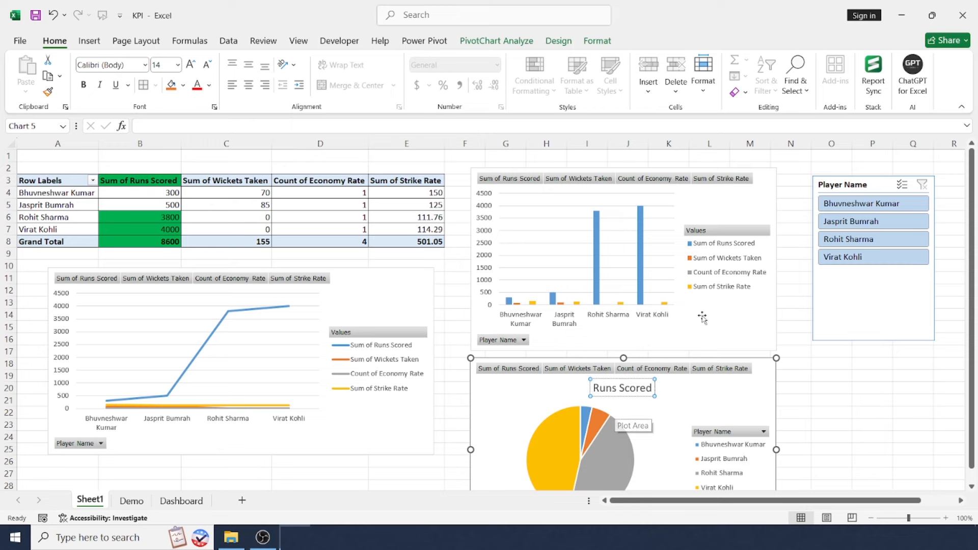
{"action": "left_click", "coordinate": [831, 401]}
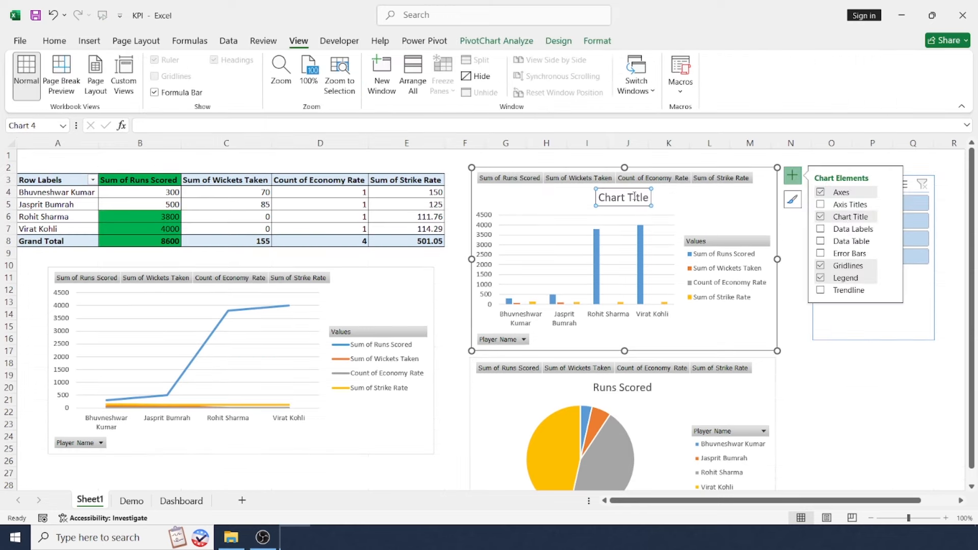
Set the column chart's title to KPI and hide the worksheet's gridlines.
{"action": "left_click", "coordinate": [621, 199]}
{"action": "type", "text": "KPI"}
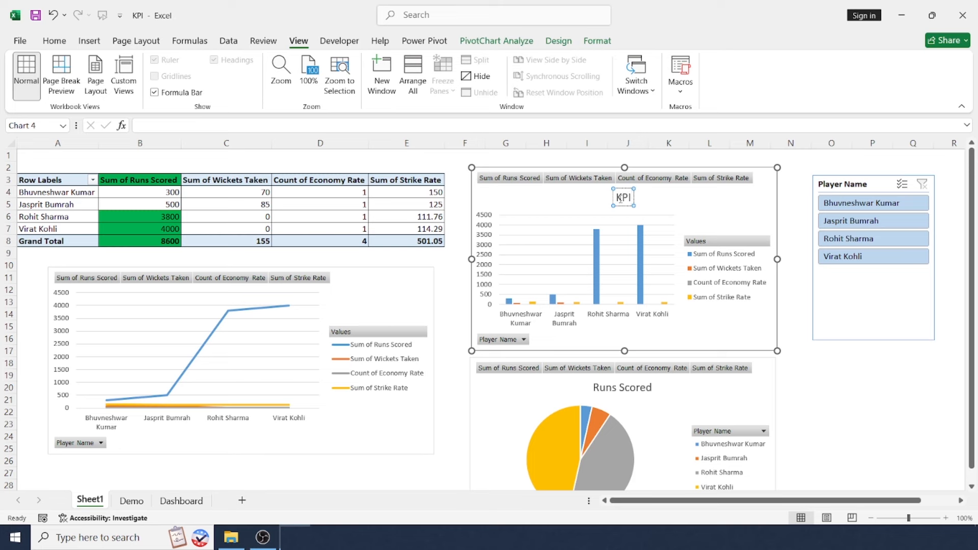
{"action": "left_click", "coordinate": [359, 460]}
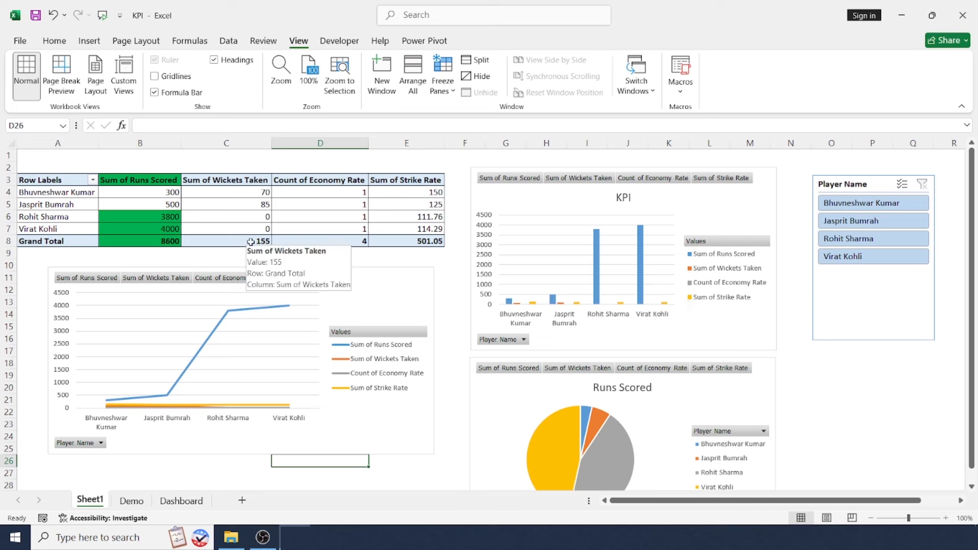
Review the pivot table's figures for Rohit Sharma and Virat Kohli, plus the runs and wickets of Bhuvneshwar Kumar and Jasprit Bumrah.
{"action": "left_click", "coordinate": [51, 228]}
{"action": "left_click_drag", "start_coordinate": [59, 218], "coordinate": [142, 227]}
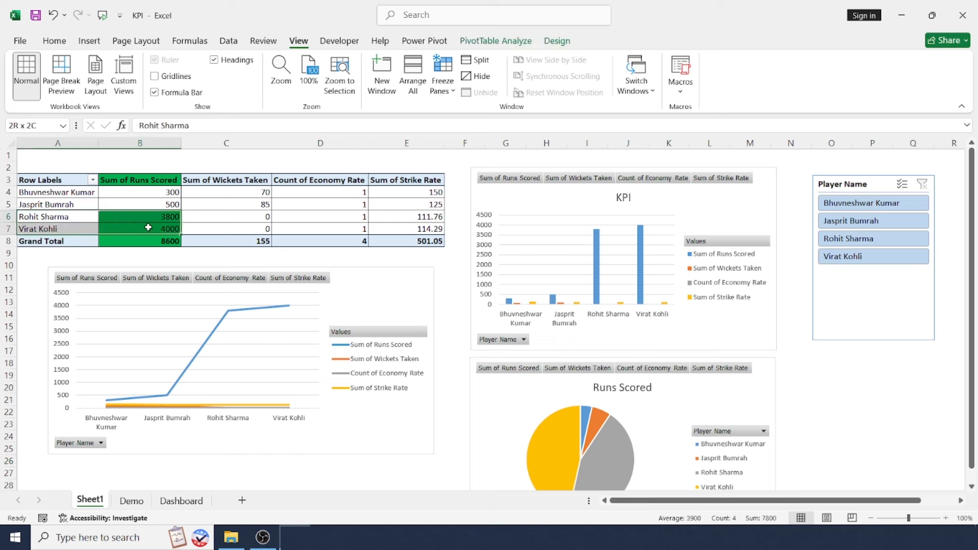
{"action": "left_click", "coordinate": [154, 228]}
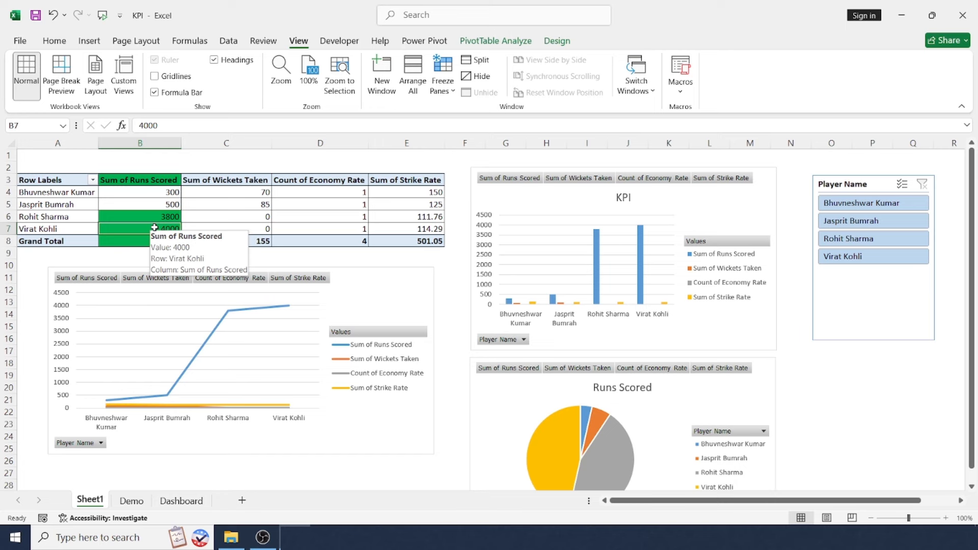
{"action": "left_click", "coordinate": [76, 222]}
{"action": "left_click_drag", "start_coordinate": [76, 222], "coordinate": [392, 236]}
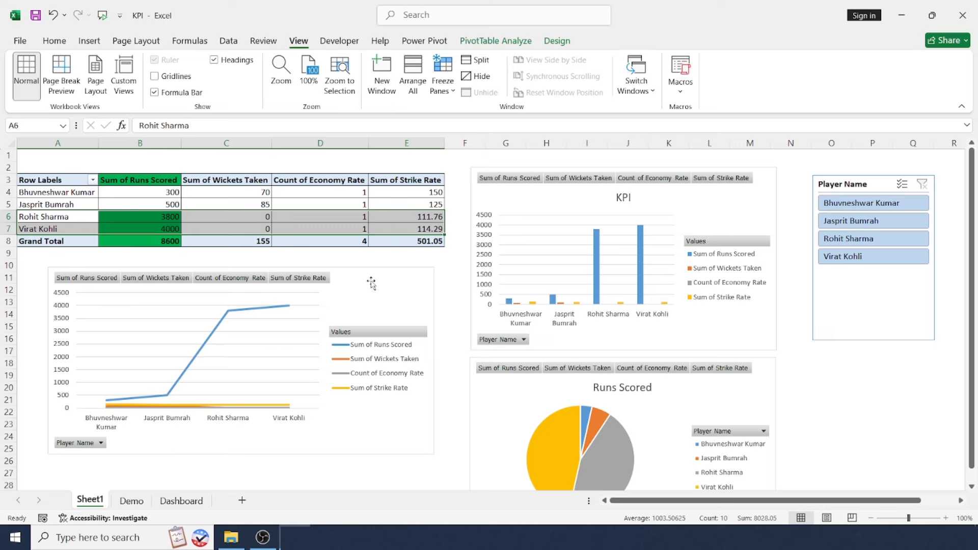
{"action": "left_click_drag", "start_coordinate": [77, 192], "coordinate": [257, 203]}
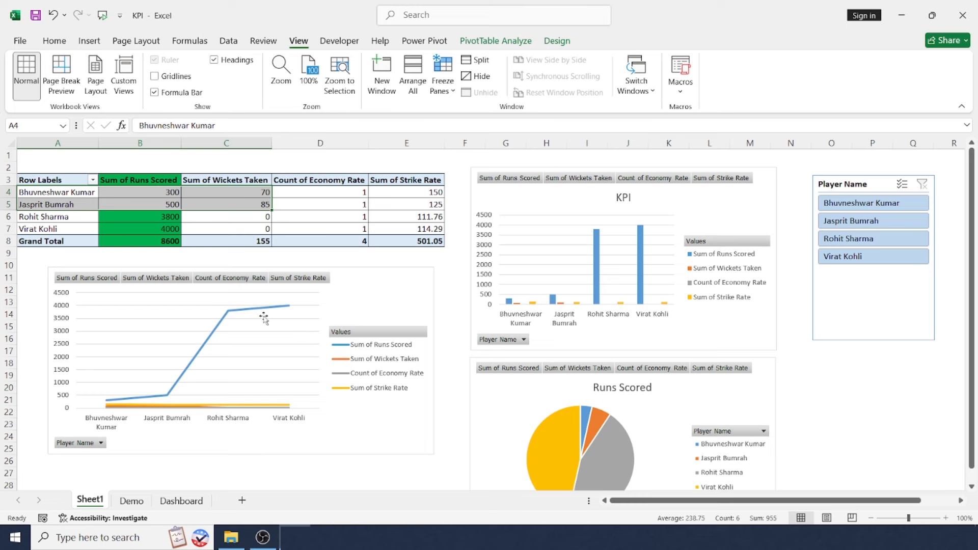
{"action": "left_click", "coordinate": [446, 258]}
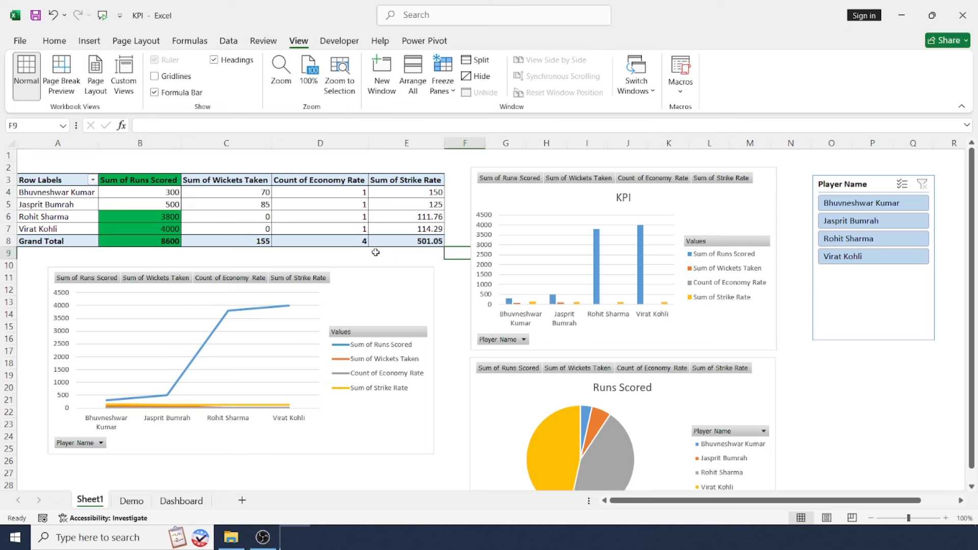
Review the strike rates of Rohit Sharma and Virat Kohli, plus Virat Kohli's economy rate entry in the pivot table.
{"action": "left_click", "coordinate": [404, 221]}
{"action": "left_click_drag", "start_coordinate": [404, 220], "coordinate": [406, 232]}
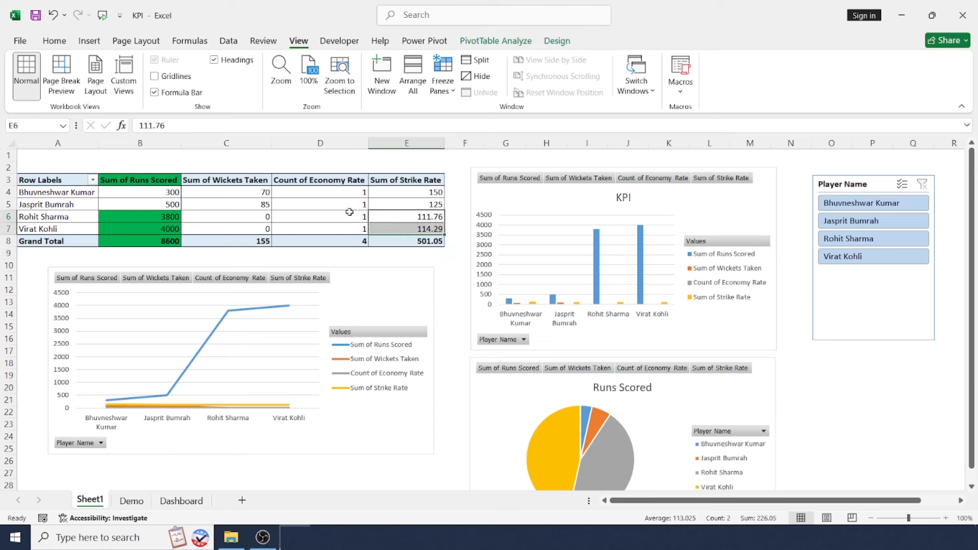
{"action": "left_click", "coordinate": [302, 228]}
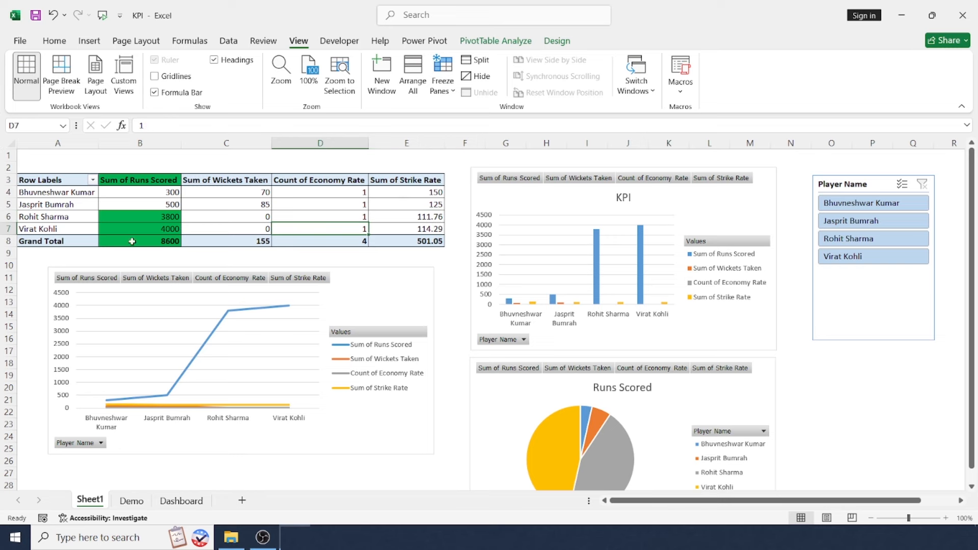
{"action": "left_click", "coordinate": [73, 230]}
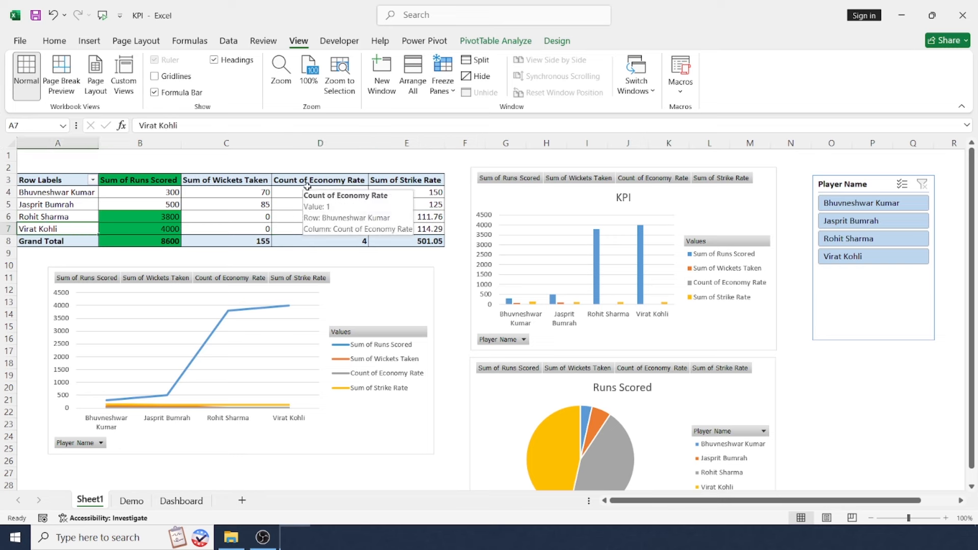
Filter the dashboard by Bhuvneshwar Kumar alone and by Rohit Sharma alone, and add the other three players with the slicer's multi-select.
{"action": "left_click", "coordinate": [852, 203]}
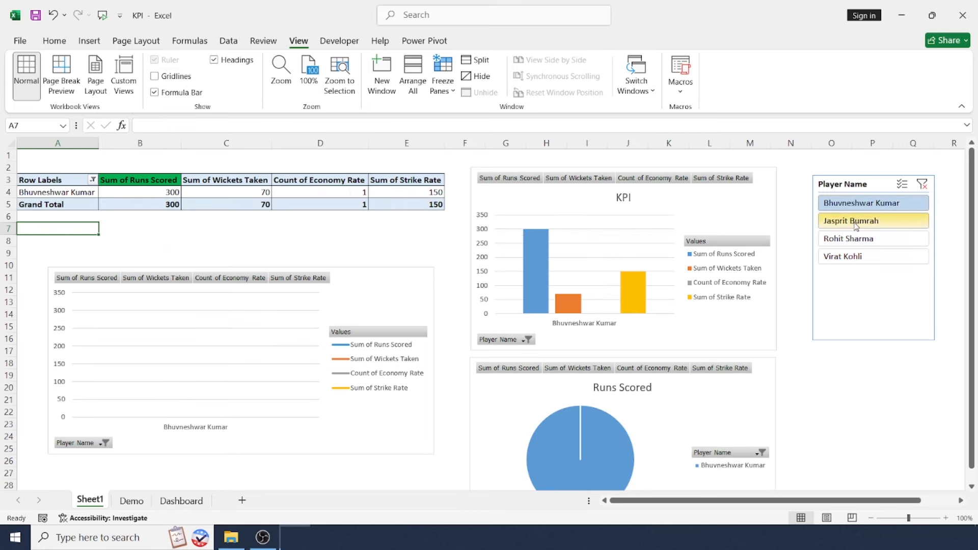
{"action": "left_click", "coordinate": [852, 239]}
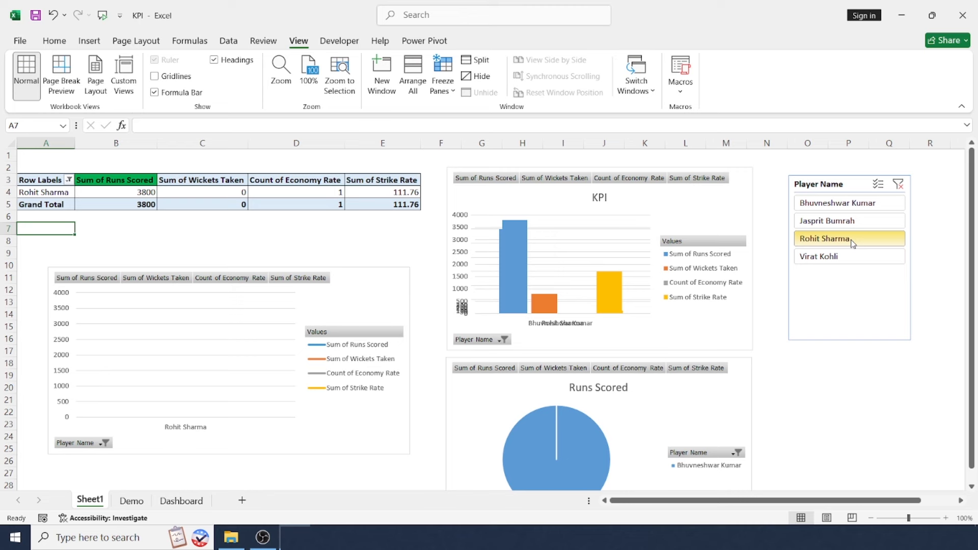
{"action": "left_click", "coordinate": [879, 186]}
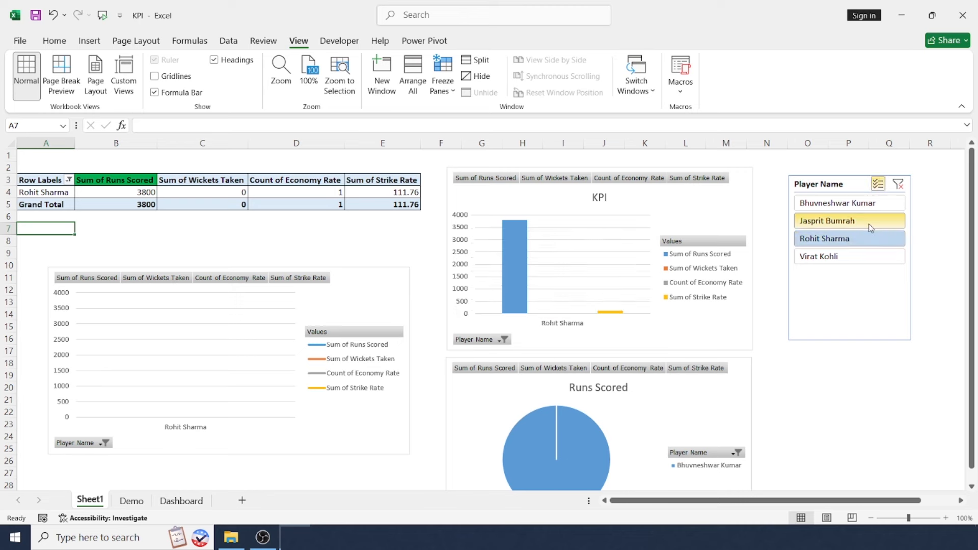
{"action": "left_click", "coordinate": [869, 227]}
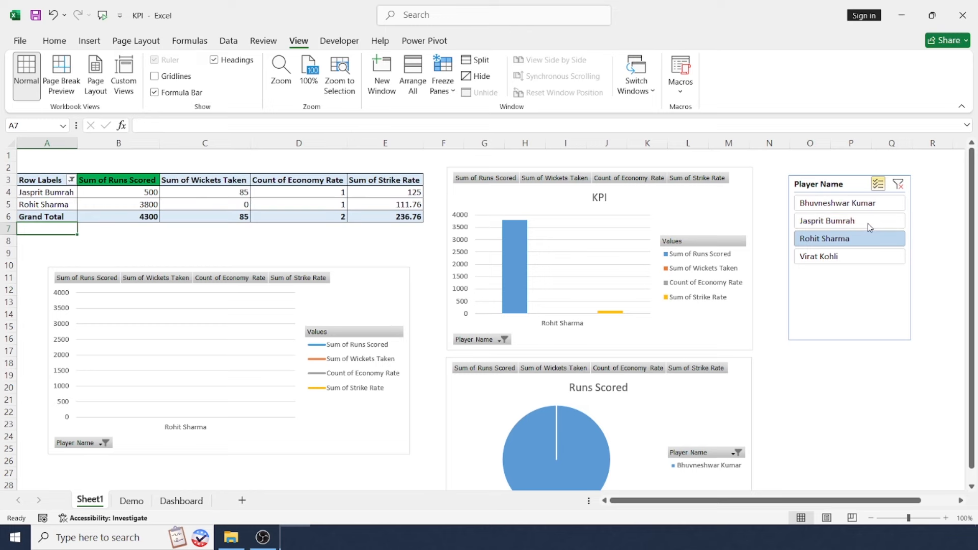
{"action": "left_click", "coordinate": [859, 264]}
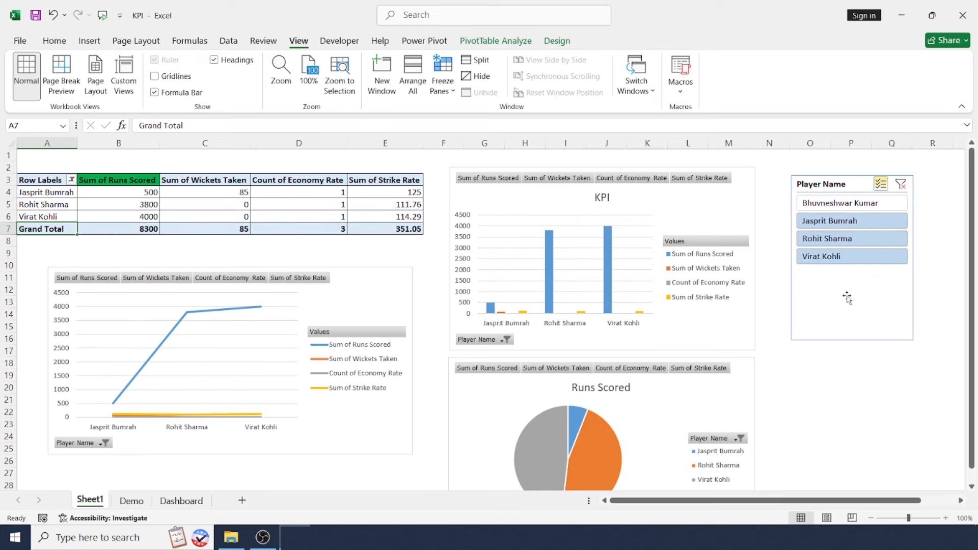
{"action": "left_click", "coordinate": [846, 203]}
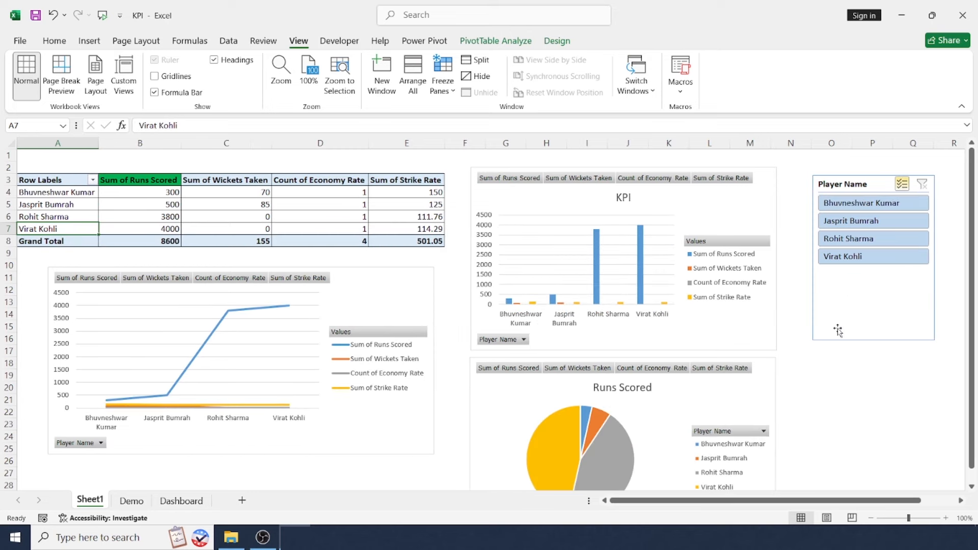
{"action": "left_click", "coordinate": [819, 396]}
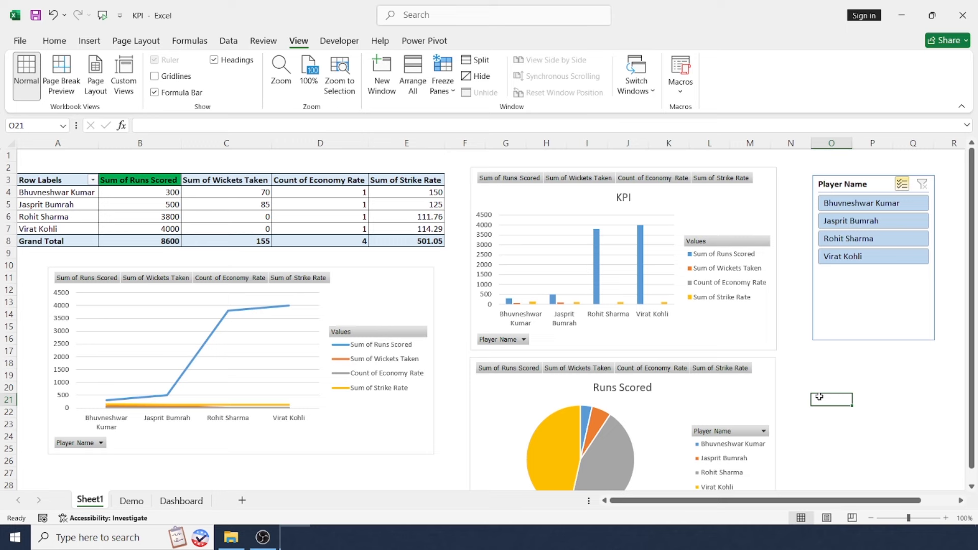
{"action": "key", "text": "ctrl+Home"}
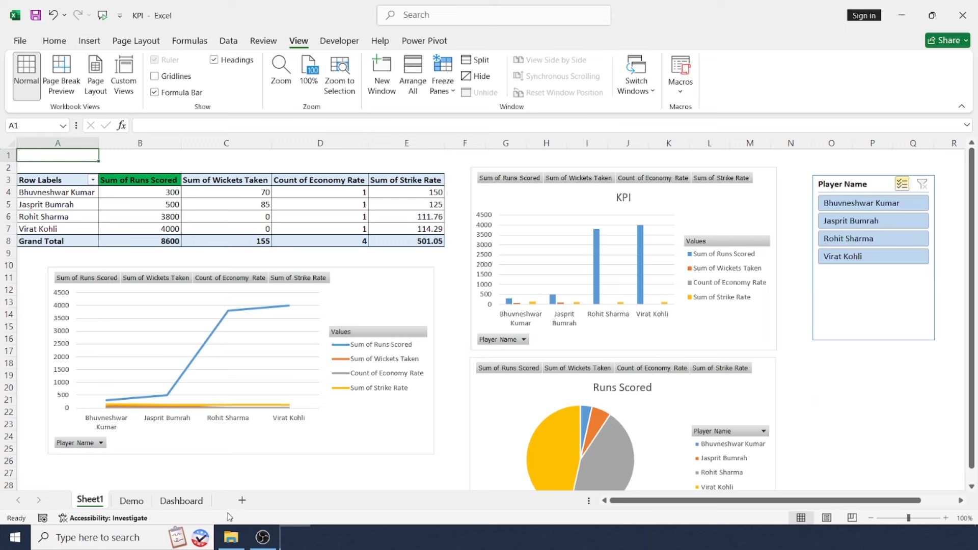
Check the Dashboard sheet, return to Sheet1 and rename it, entering a name that begins with "Da".
{"action": "right_click", "coordinate": [193, 500]}
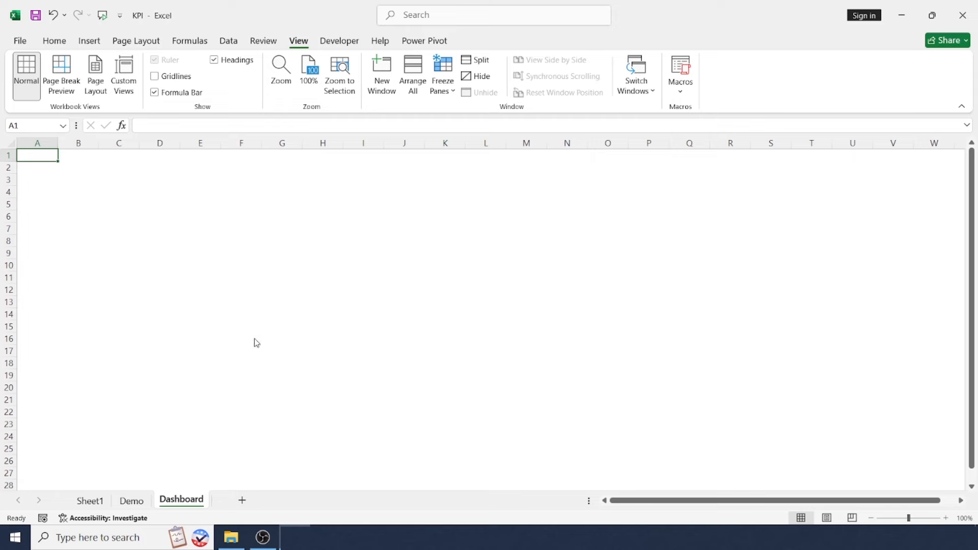
{"action": "left_click", "coordinate": [254, 339]}
{"action": "left_click", "coordinate": [97, 503]}
{"action": "right_click", "coordinate": [97, 503]}
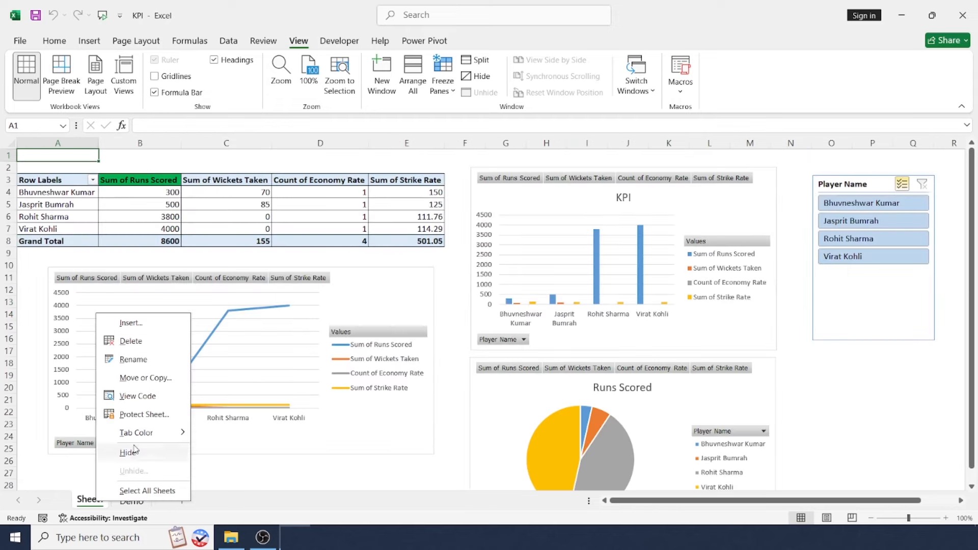
{"action": "left_click", "coordinate": [160, 362]}
{"action": "type", "text": "Da"}
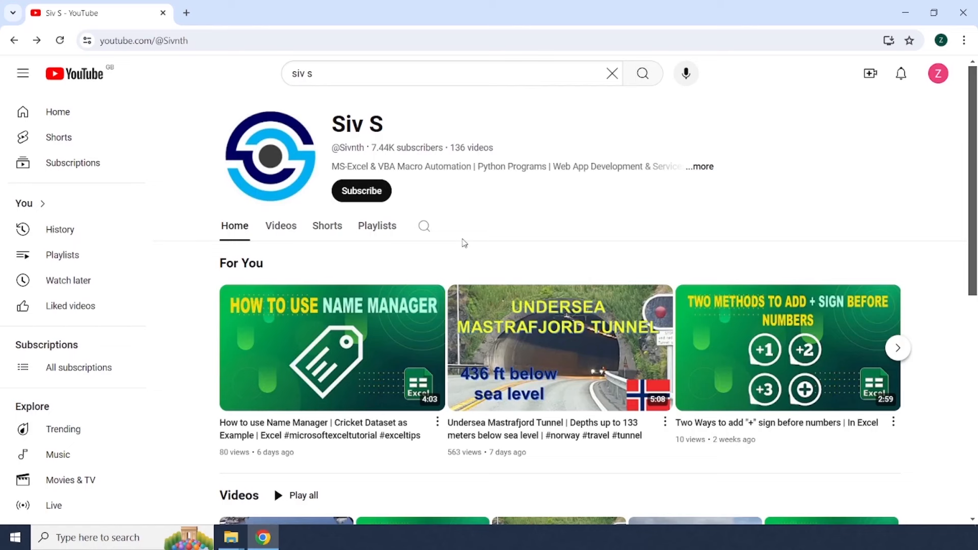
Switch to YouTube, subscribe to the displayed channel and open its notification options.
{"action": "left_click", "coordinate": [363, 191]}
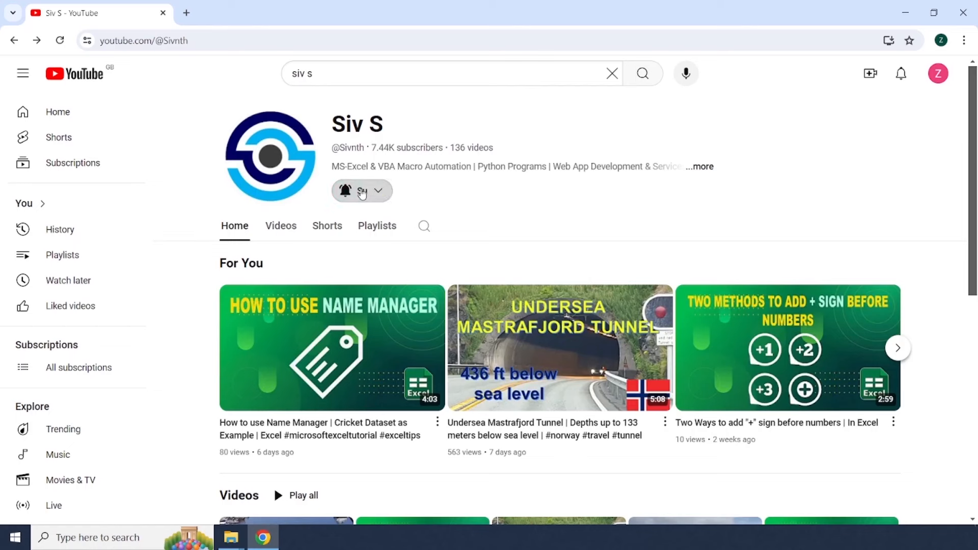
{"action": "left_click", "coordinate": [374, 192]}
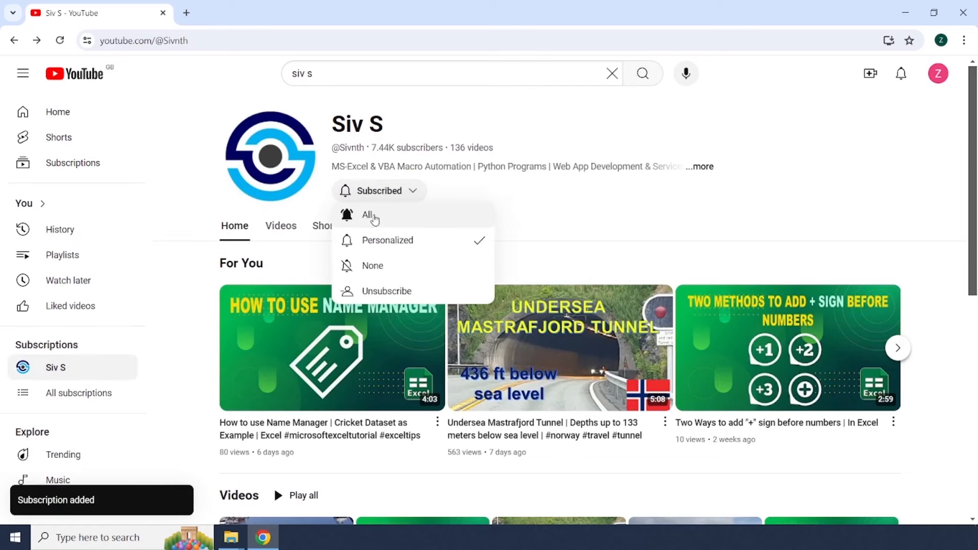